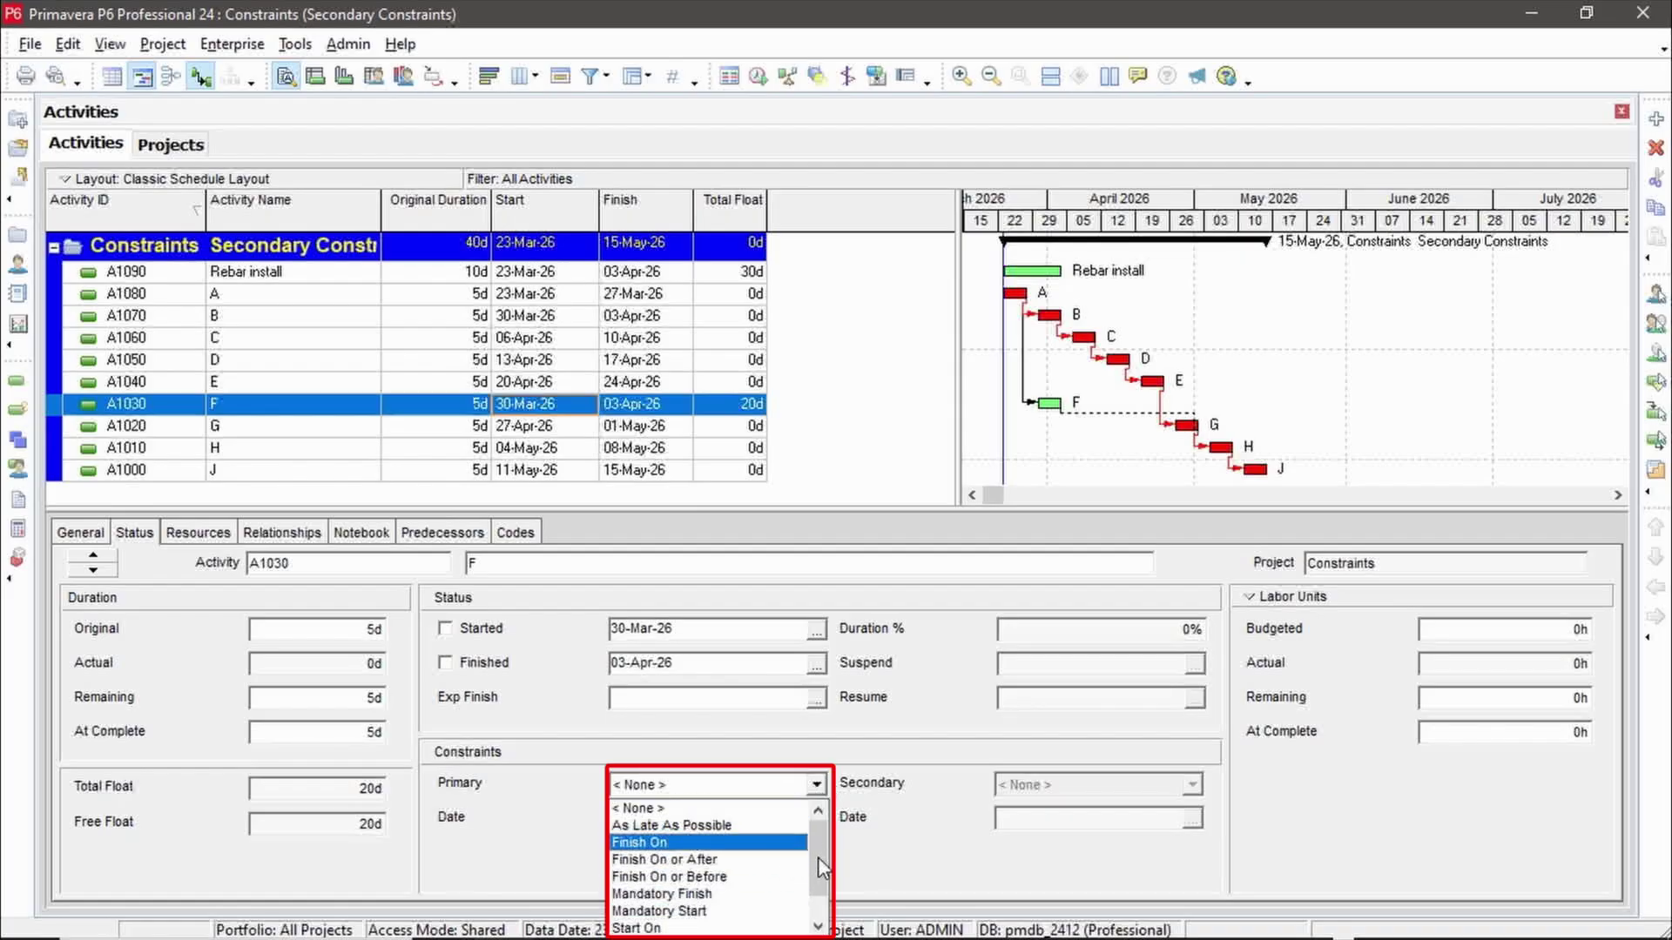
drag(817, 857, 817, 881)
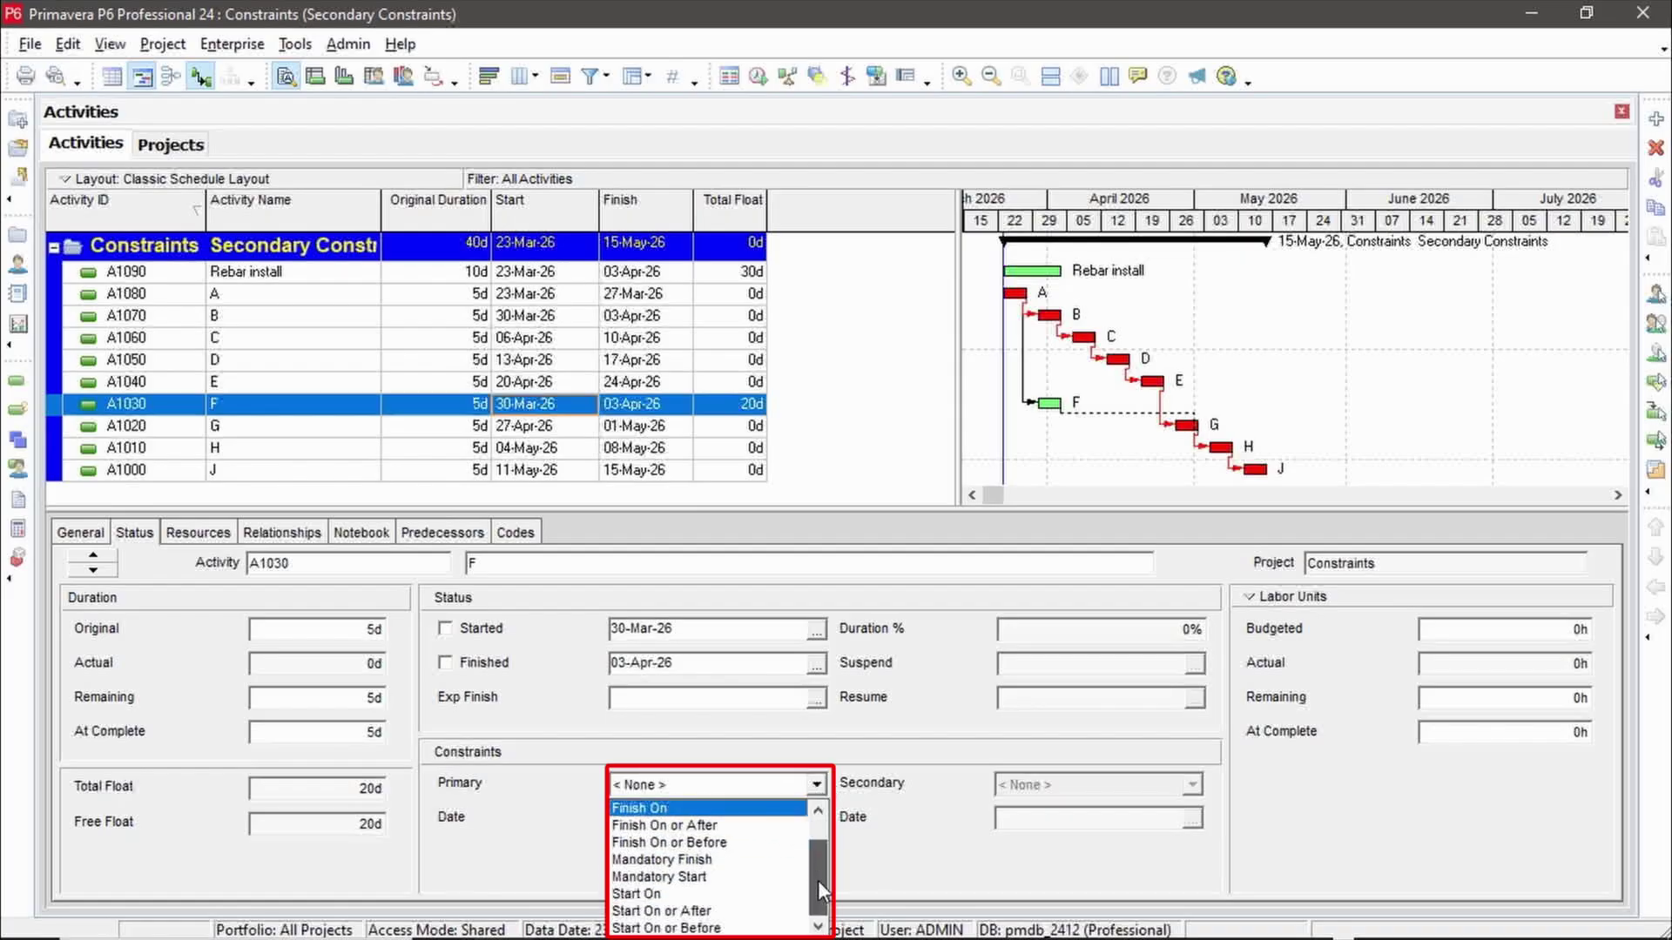
click(955, 806)
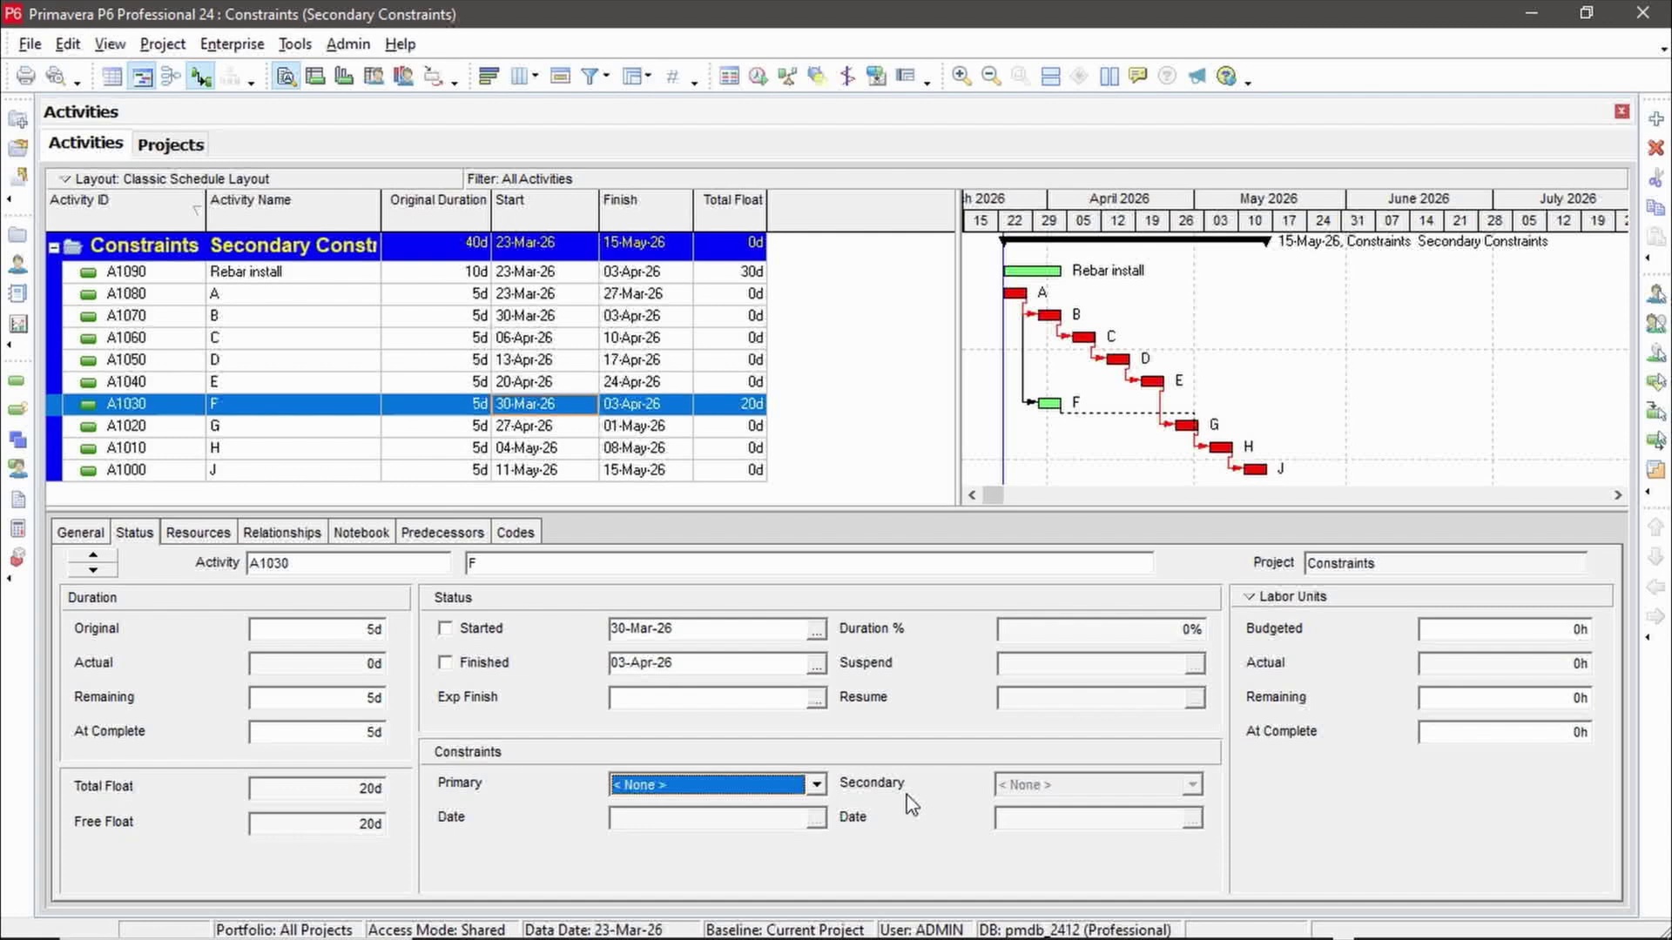
click(819, 786)
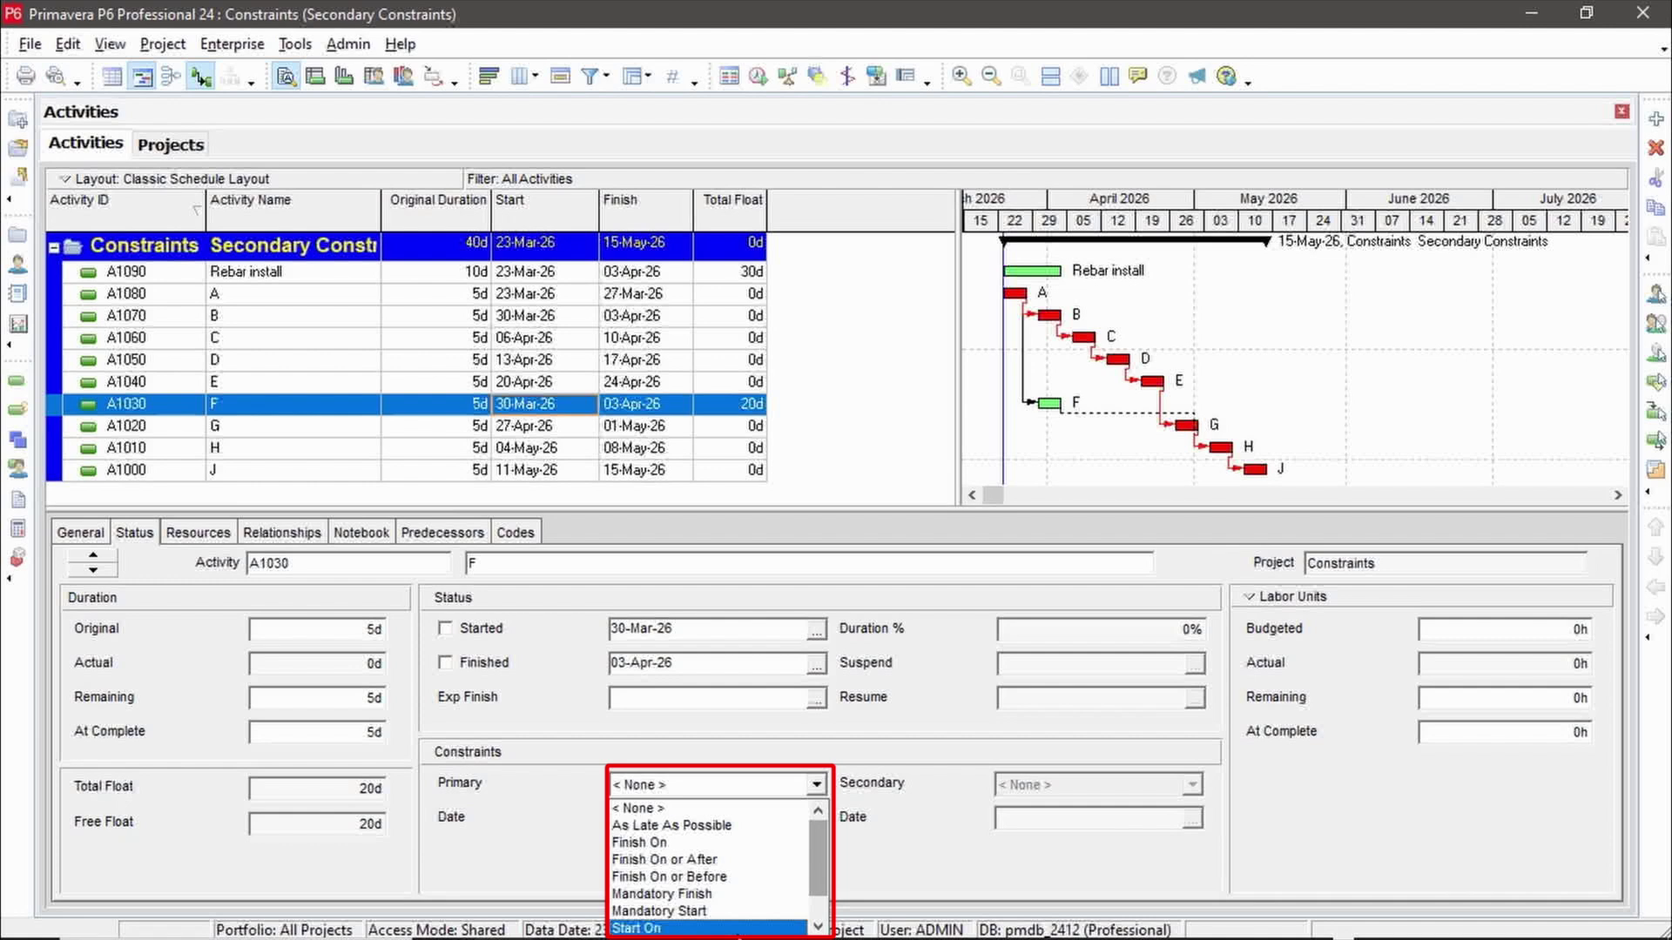
Step: Change activity F's primary constraint type to Start On or After
click(740, 928)
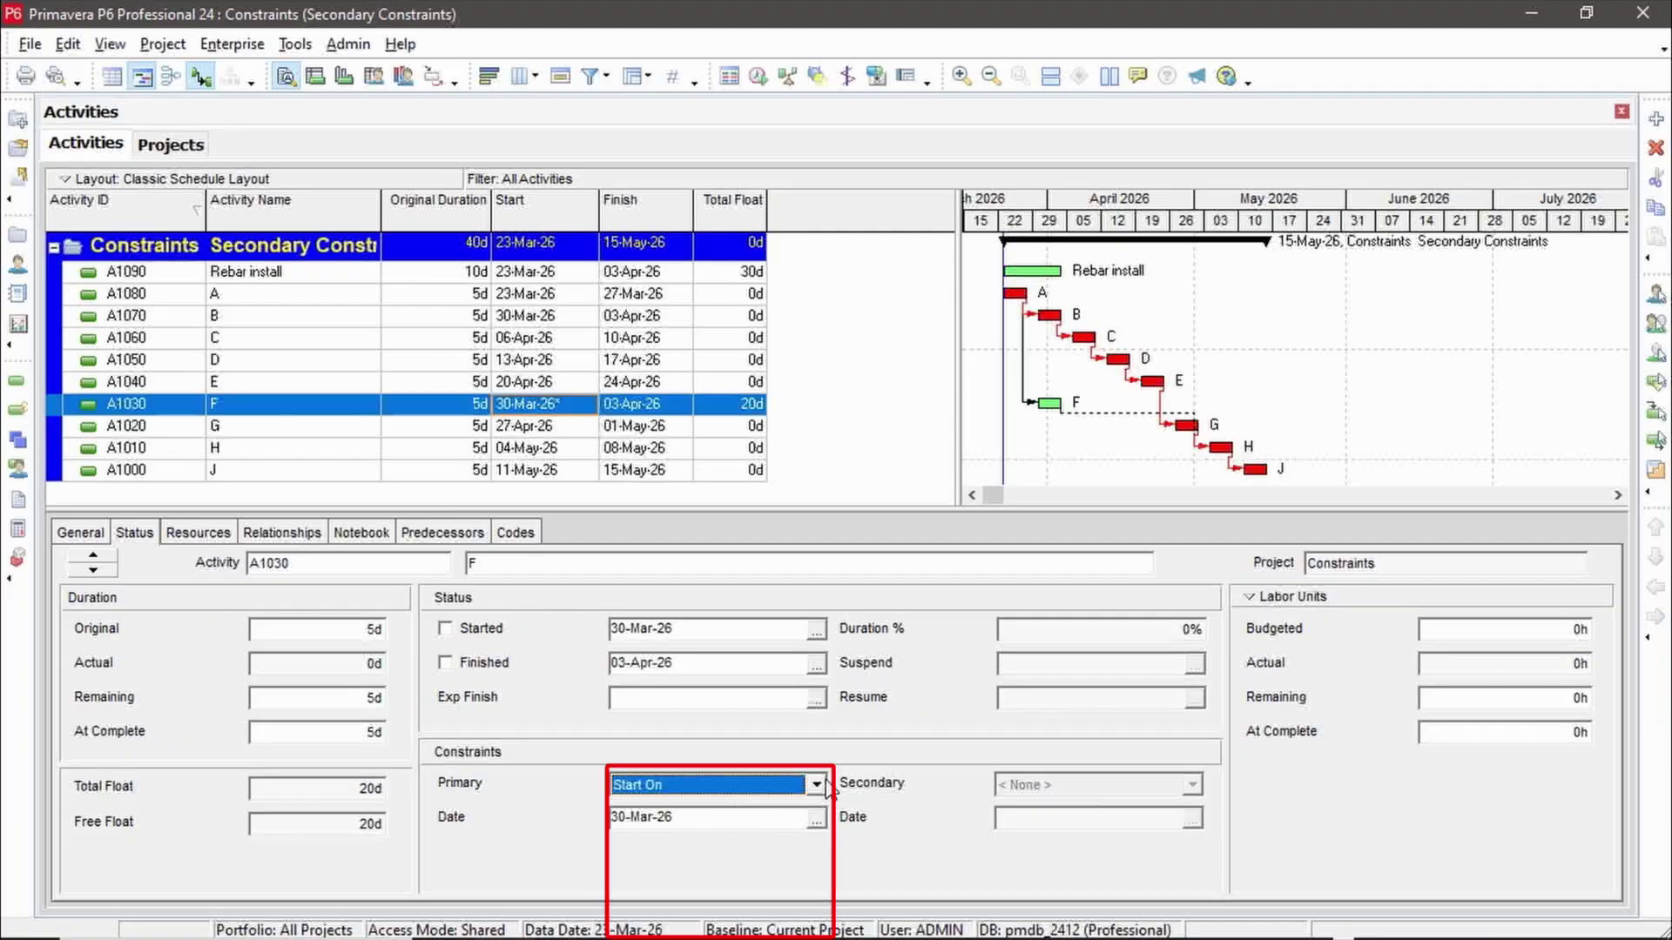
click(820, 785)
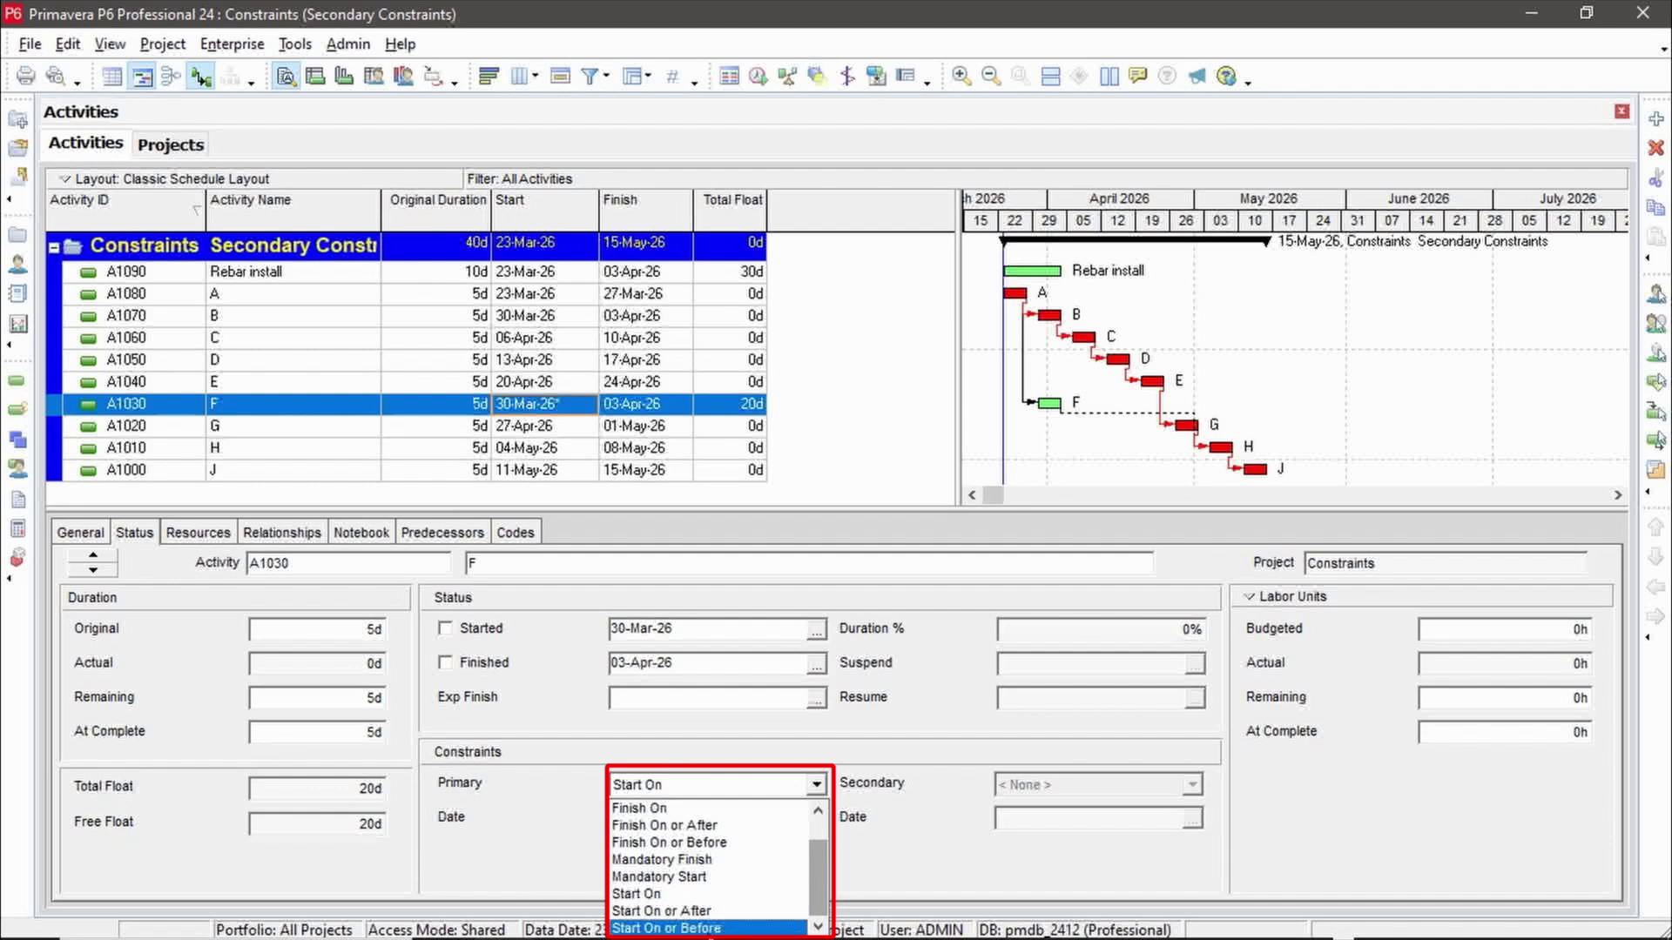
click(700, 912)
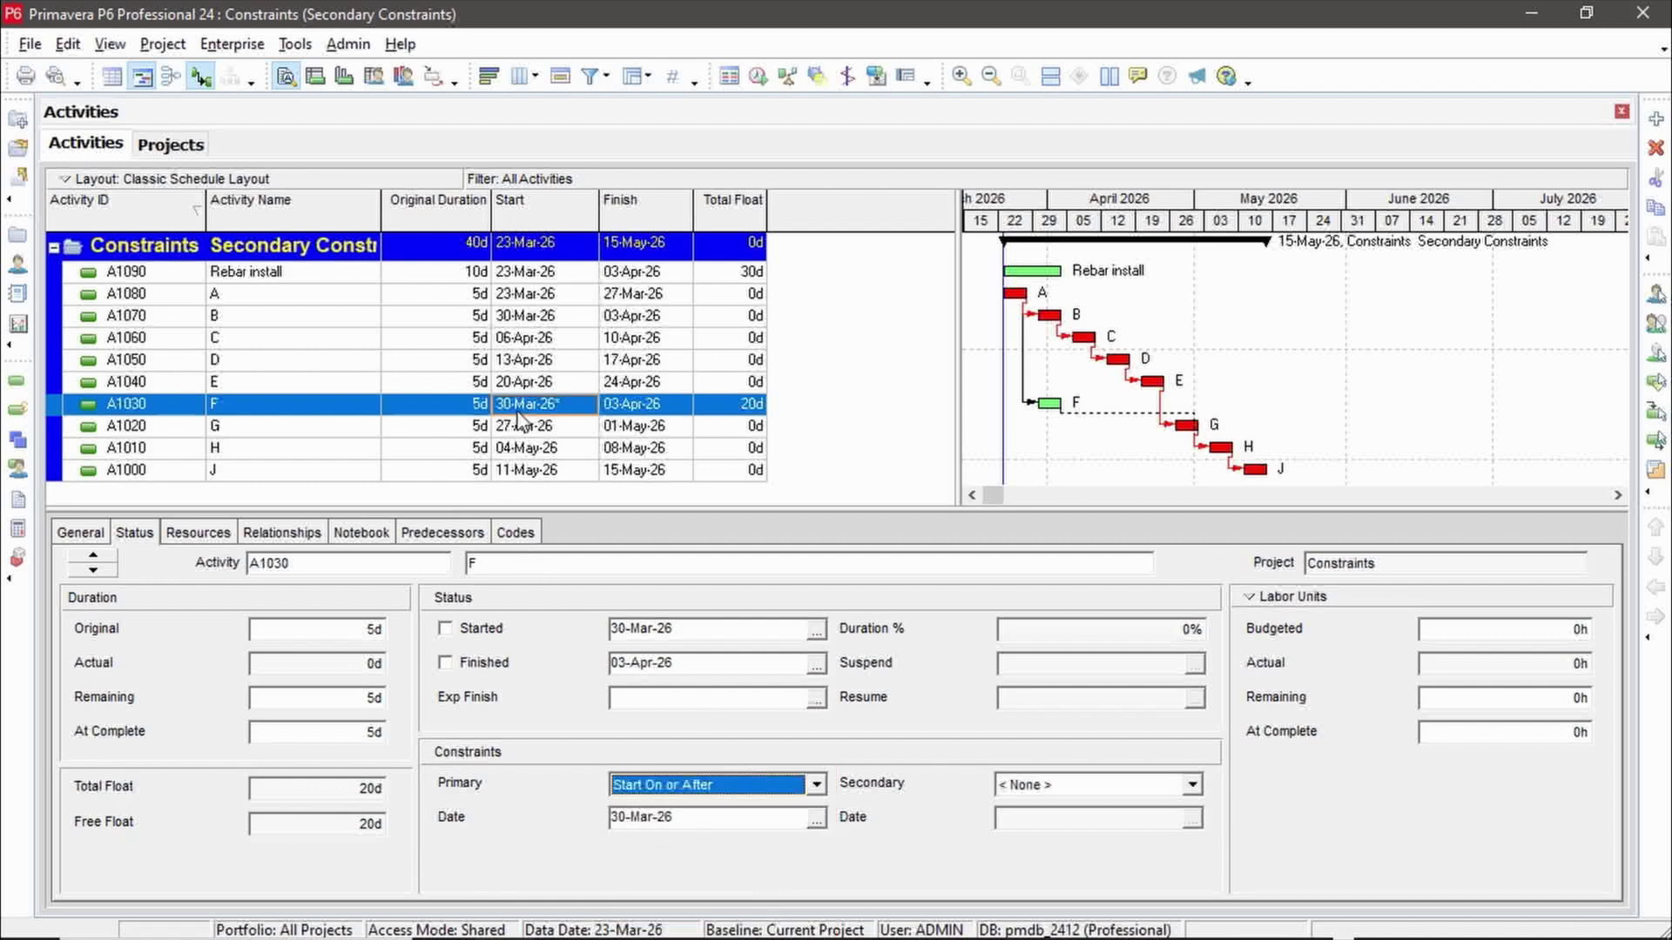
click(641, 633)
Step: Date the primary constraint 02-Apr-26 and reschedule, cutting F's total float to 17d
click(815, 819)
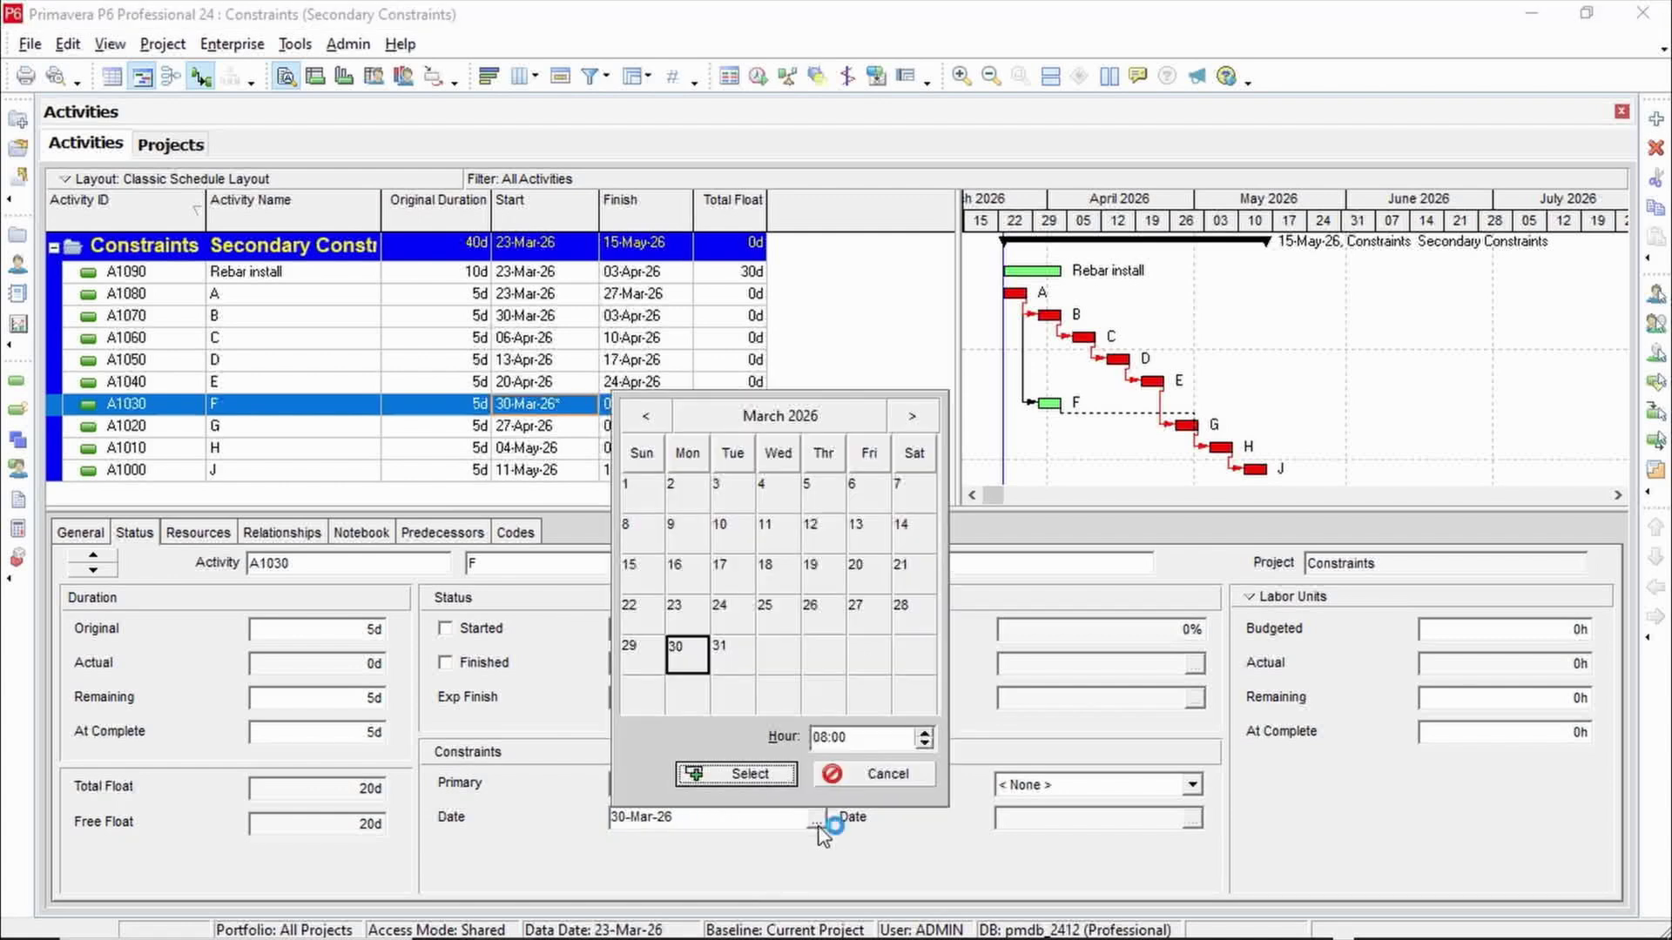
click(912, 415)
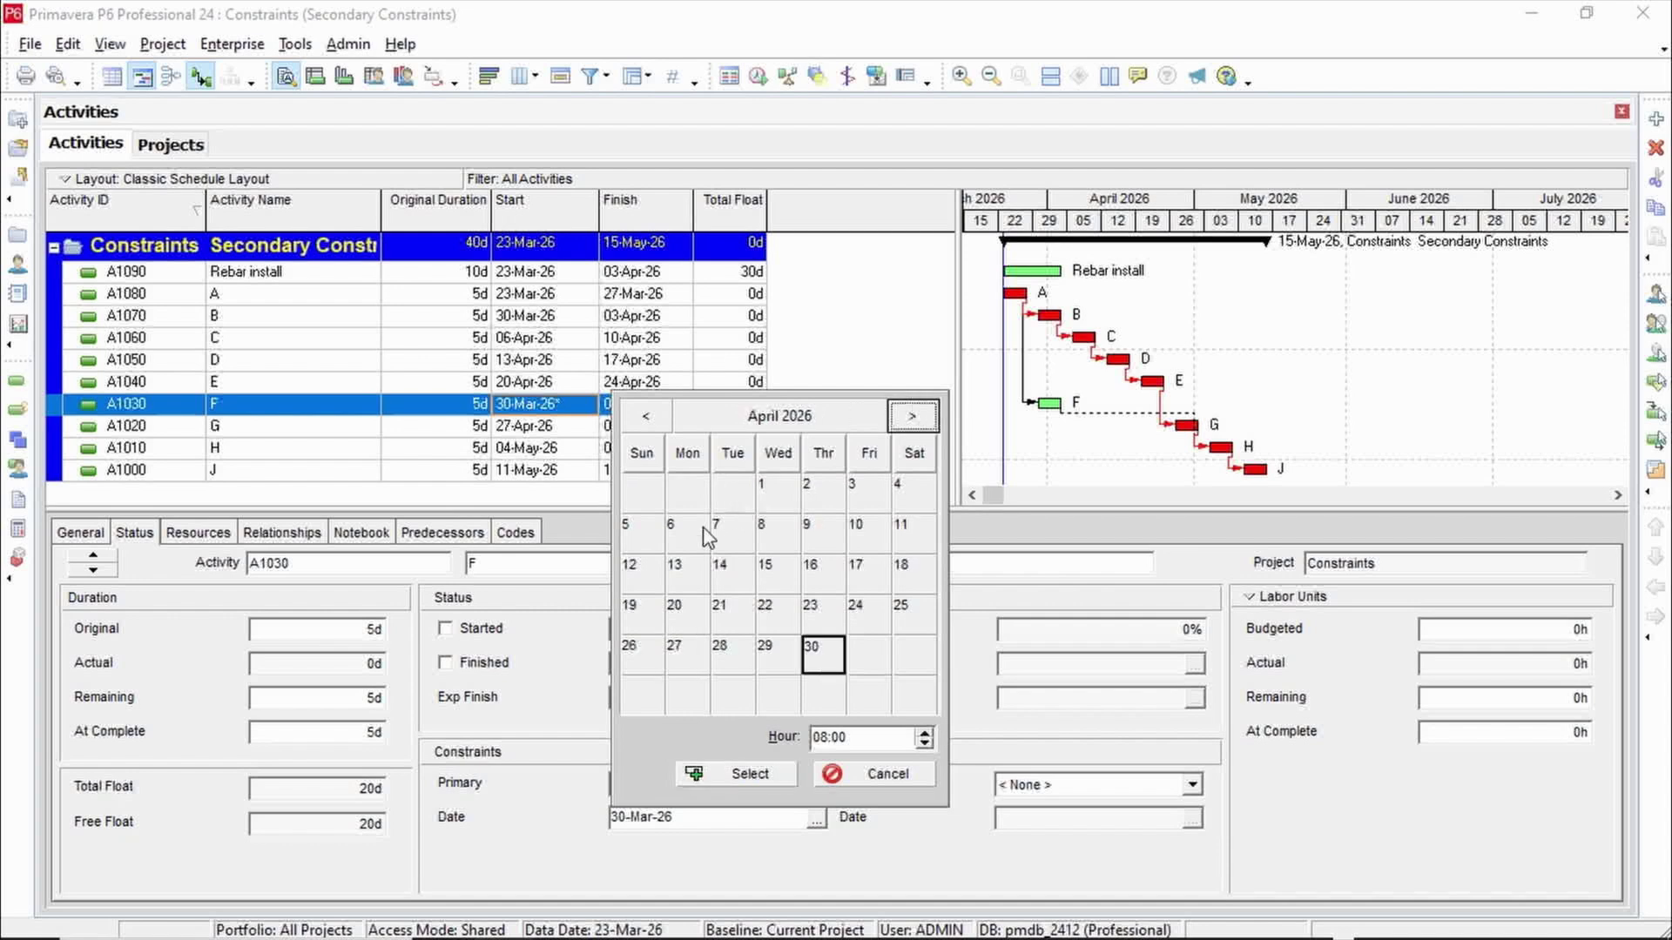
click(826, 497)
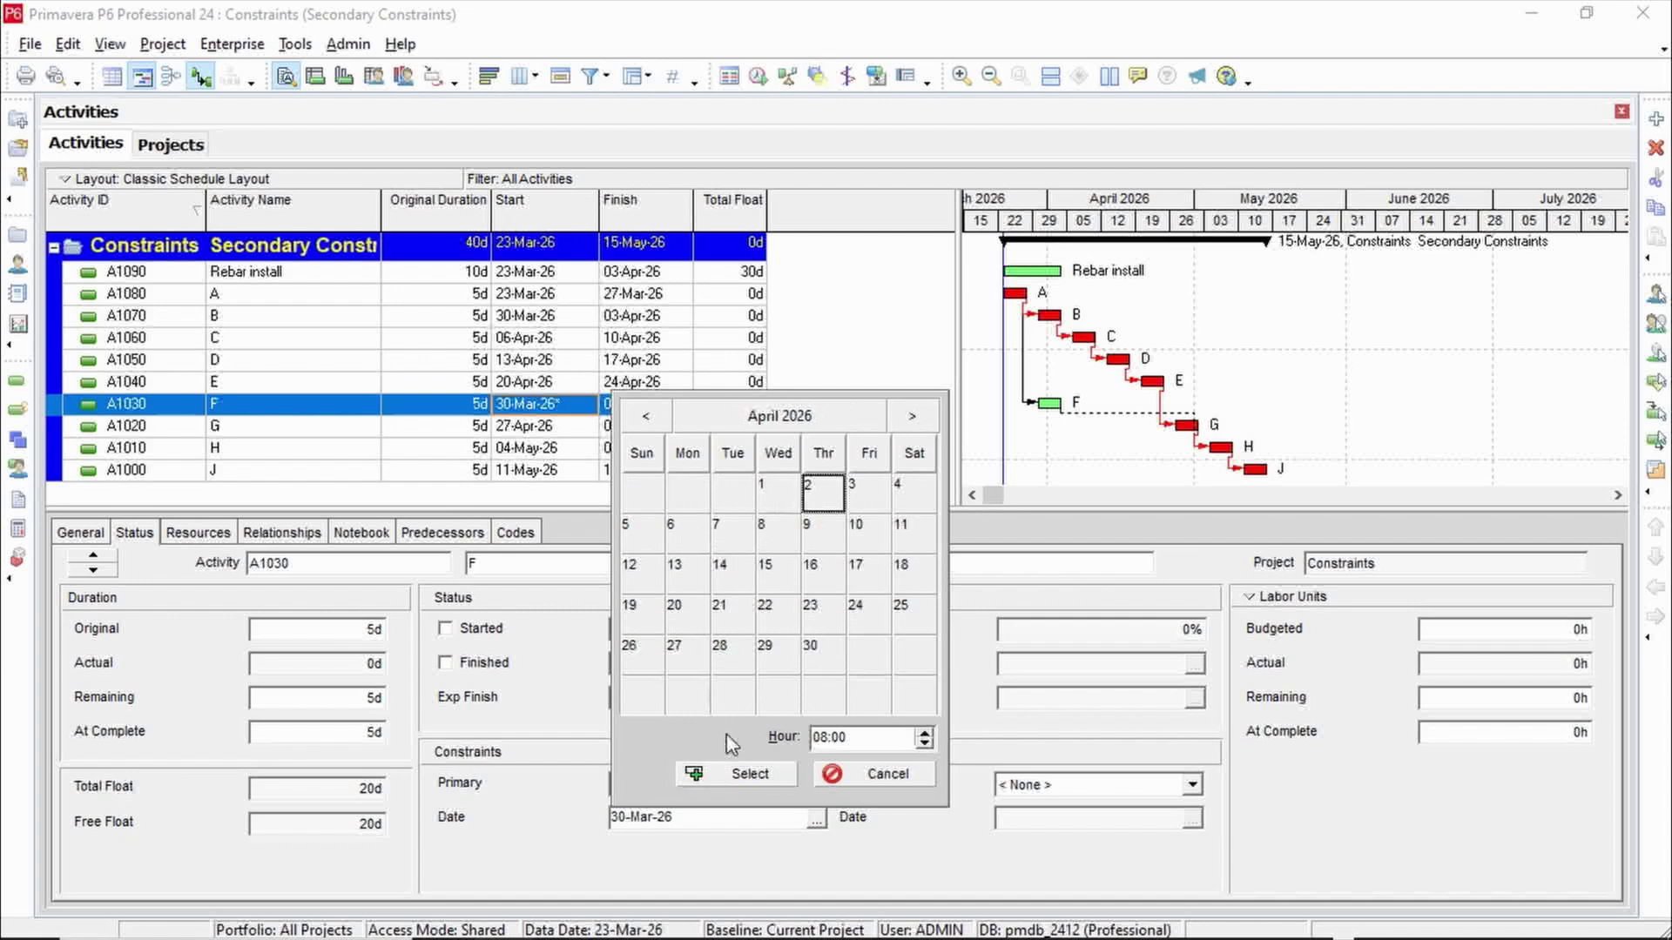
click(751, 774)
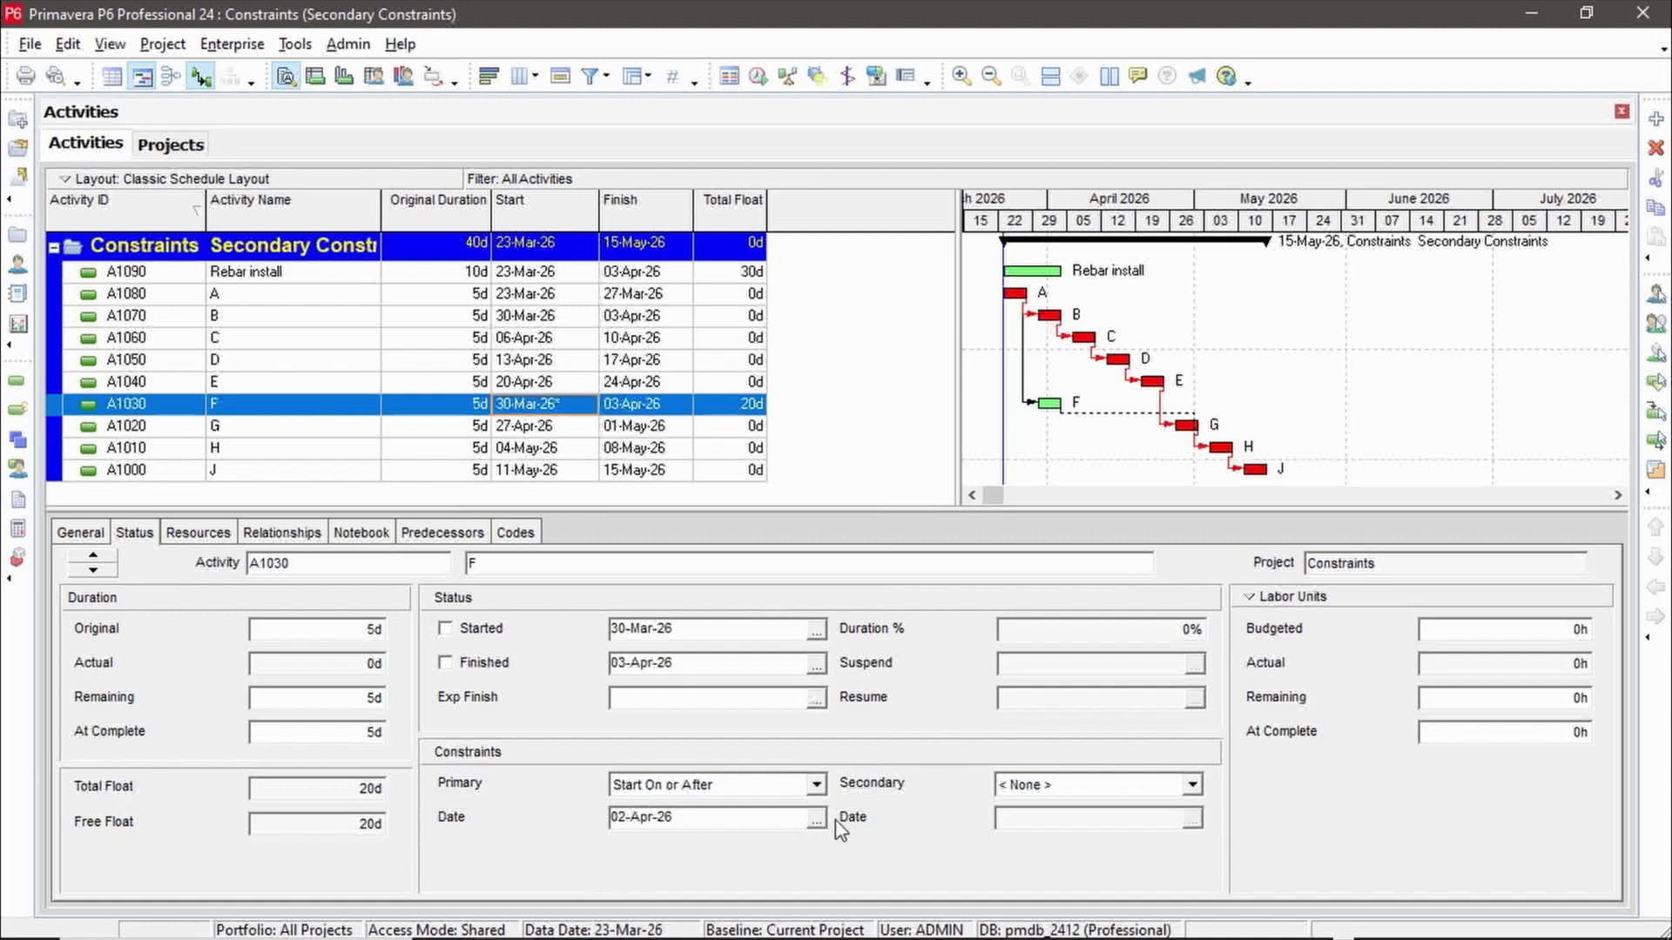
click(757, 80)
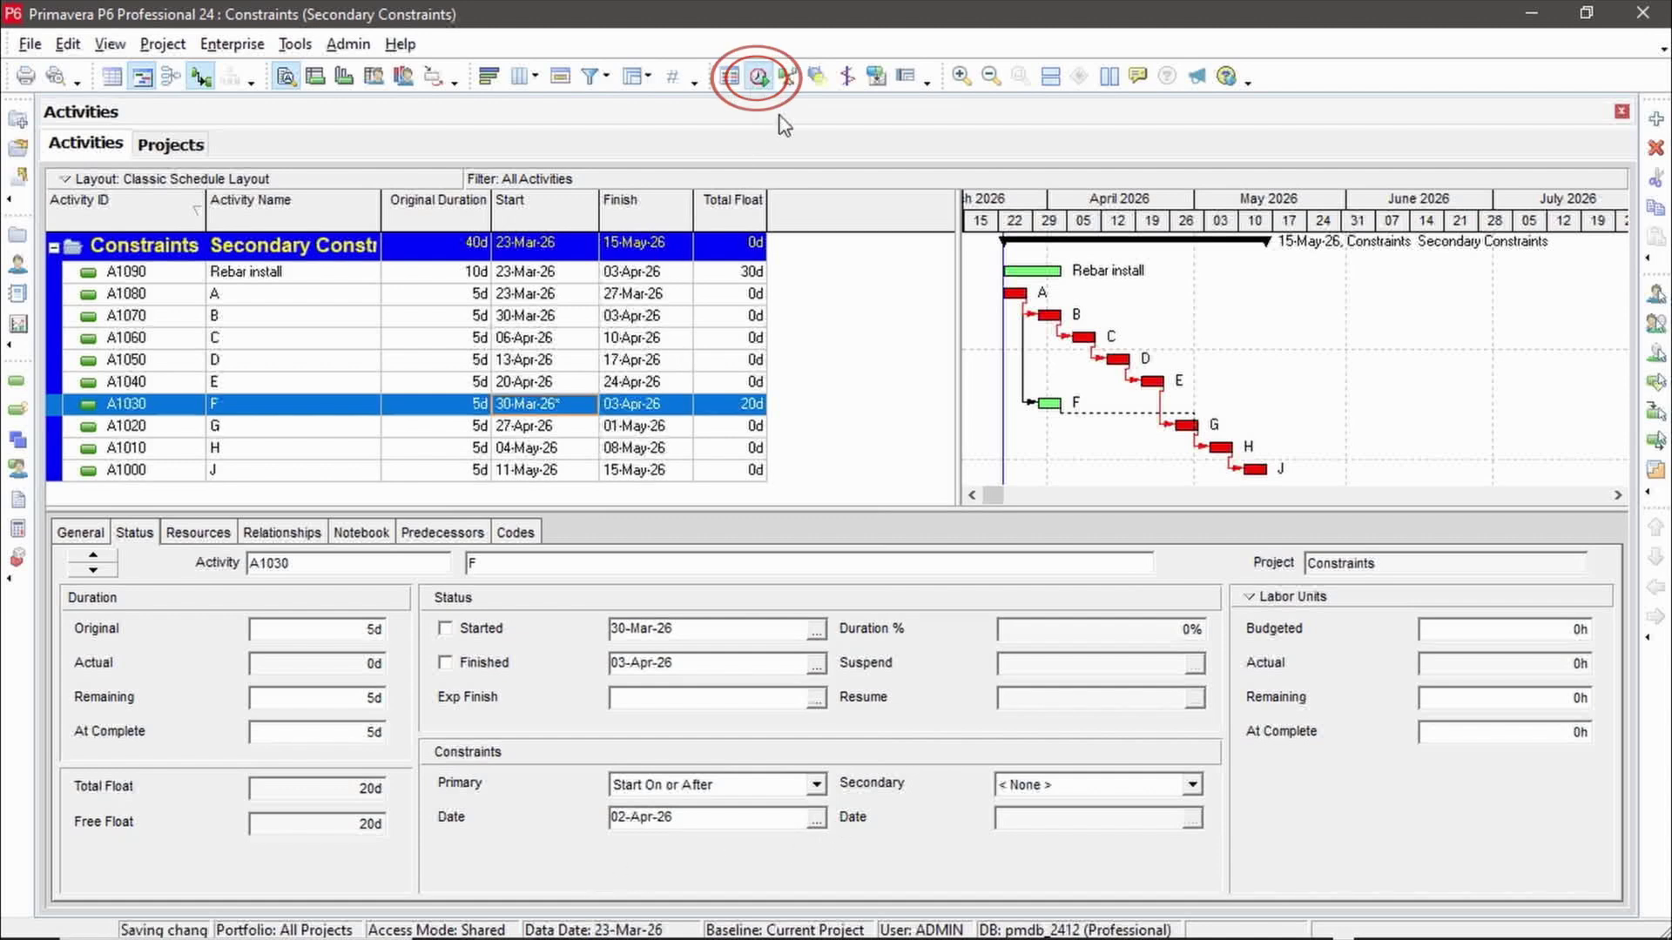
click(1078, 388)
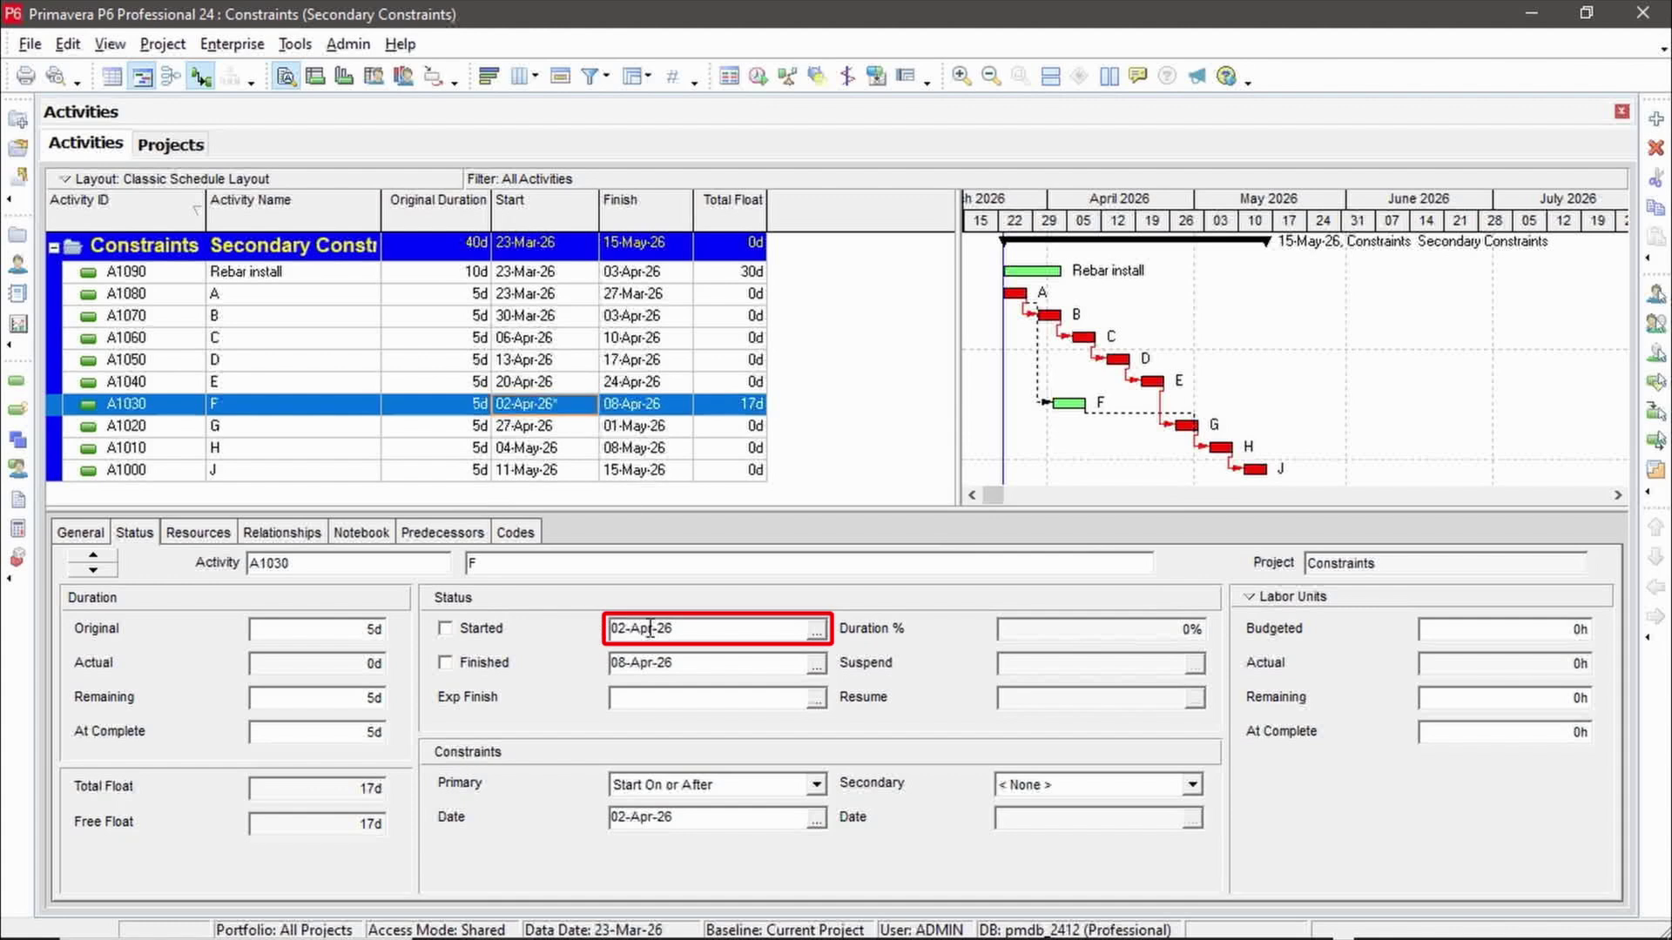
Step: Set activity F's secondary constraint to Start On or Before, dated 08-Apr-26
click(1192, 785)
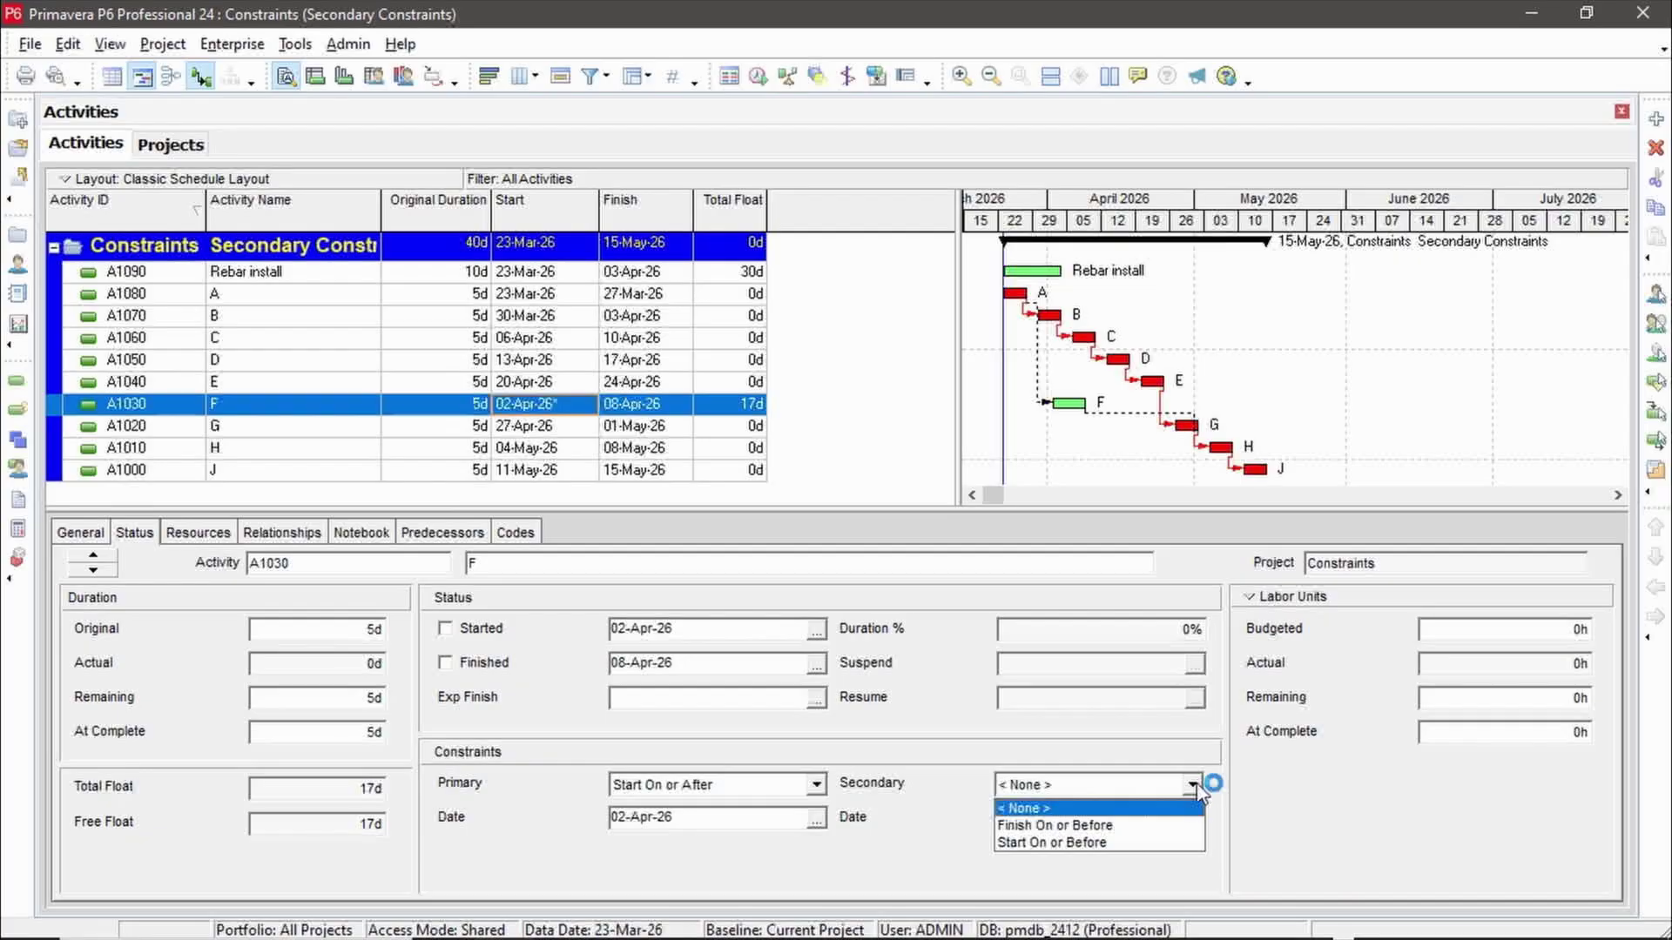
click(1147, 845)
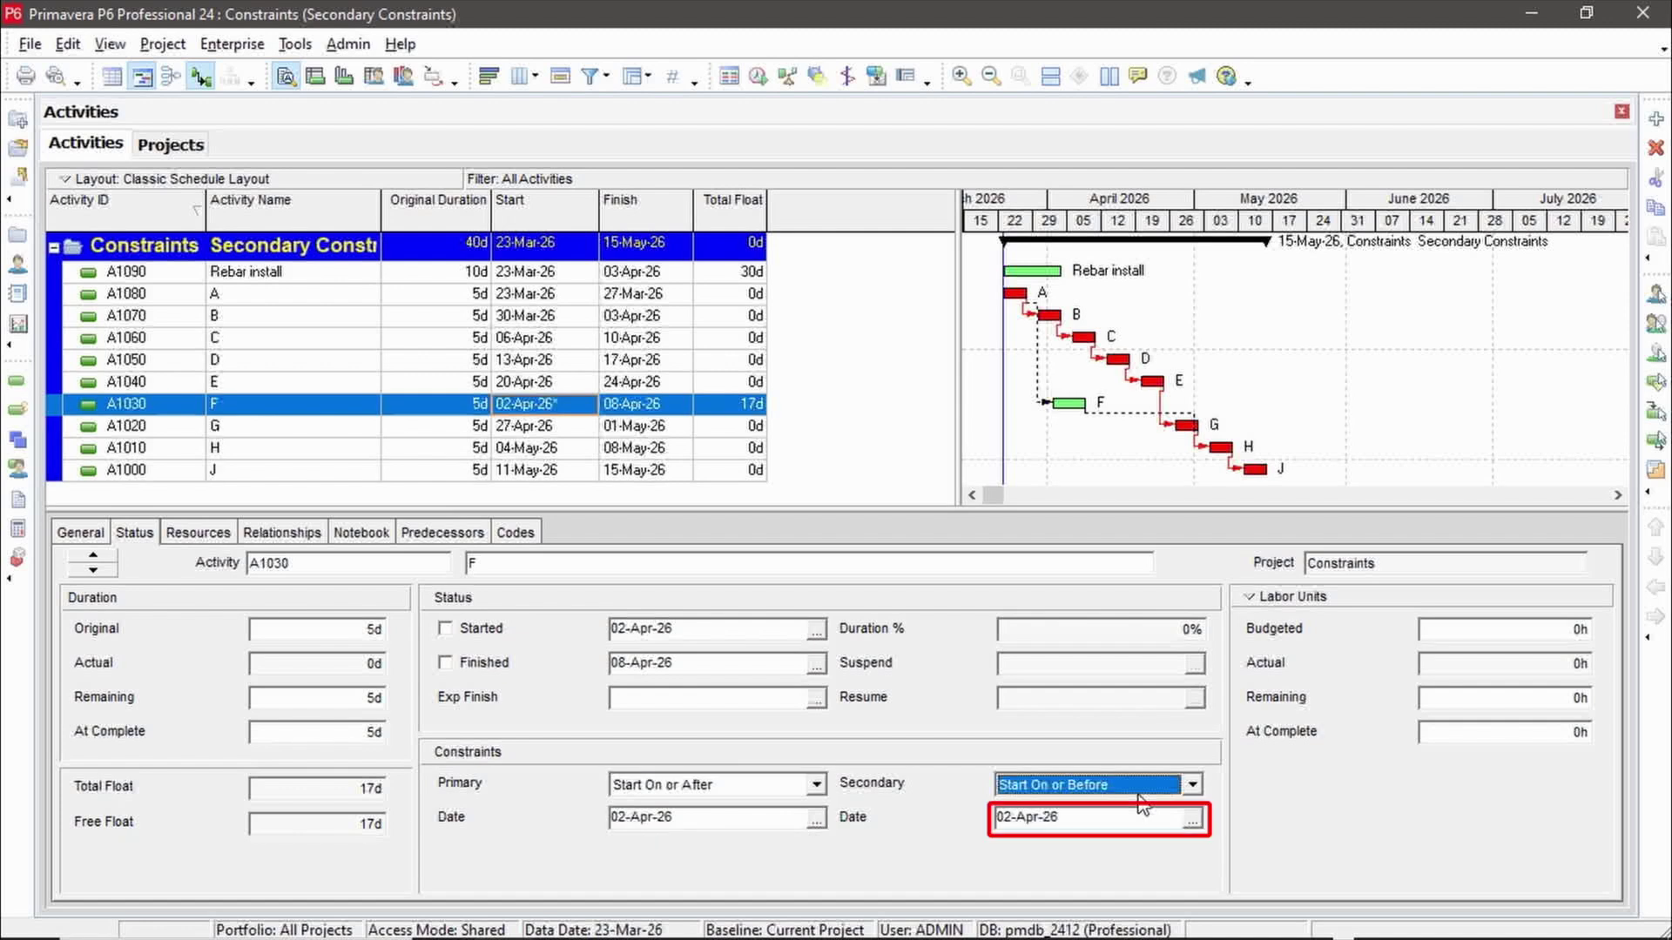
click(1191, 819)
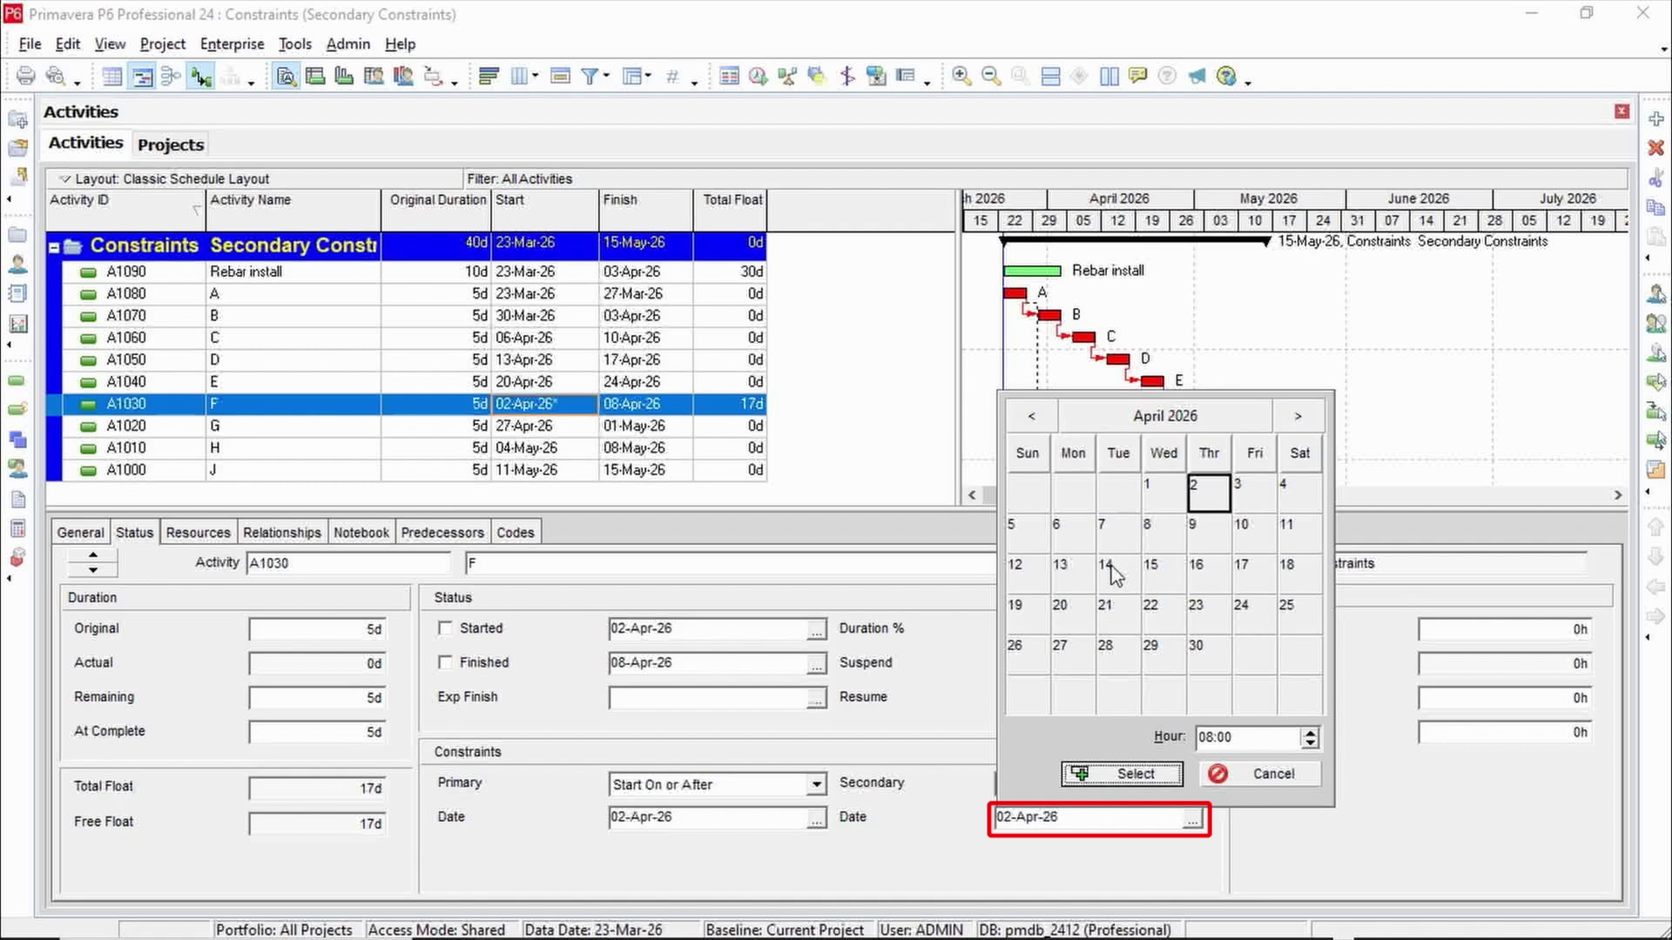
click(1162, 536)
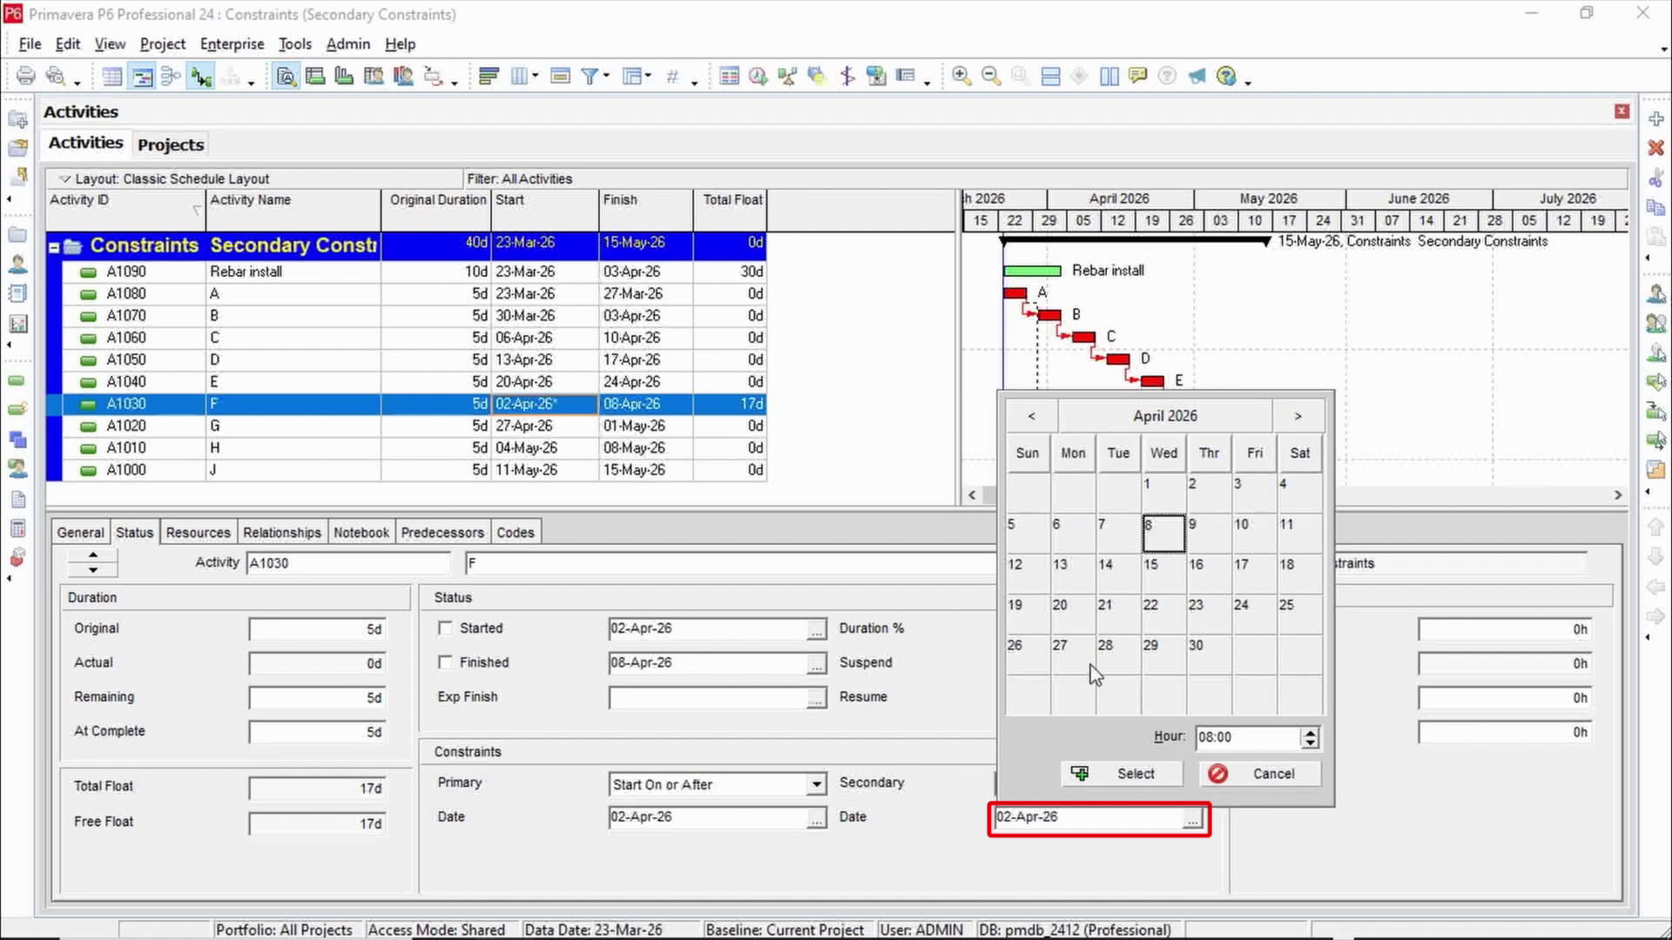
click(1134, 775)
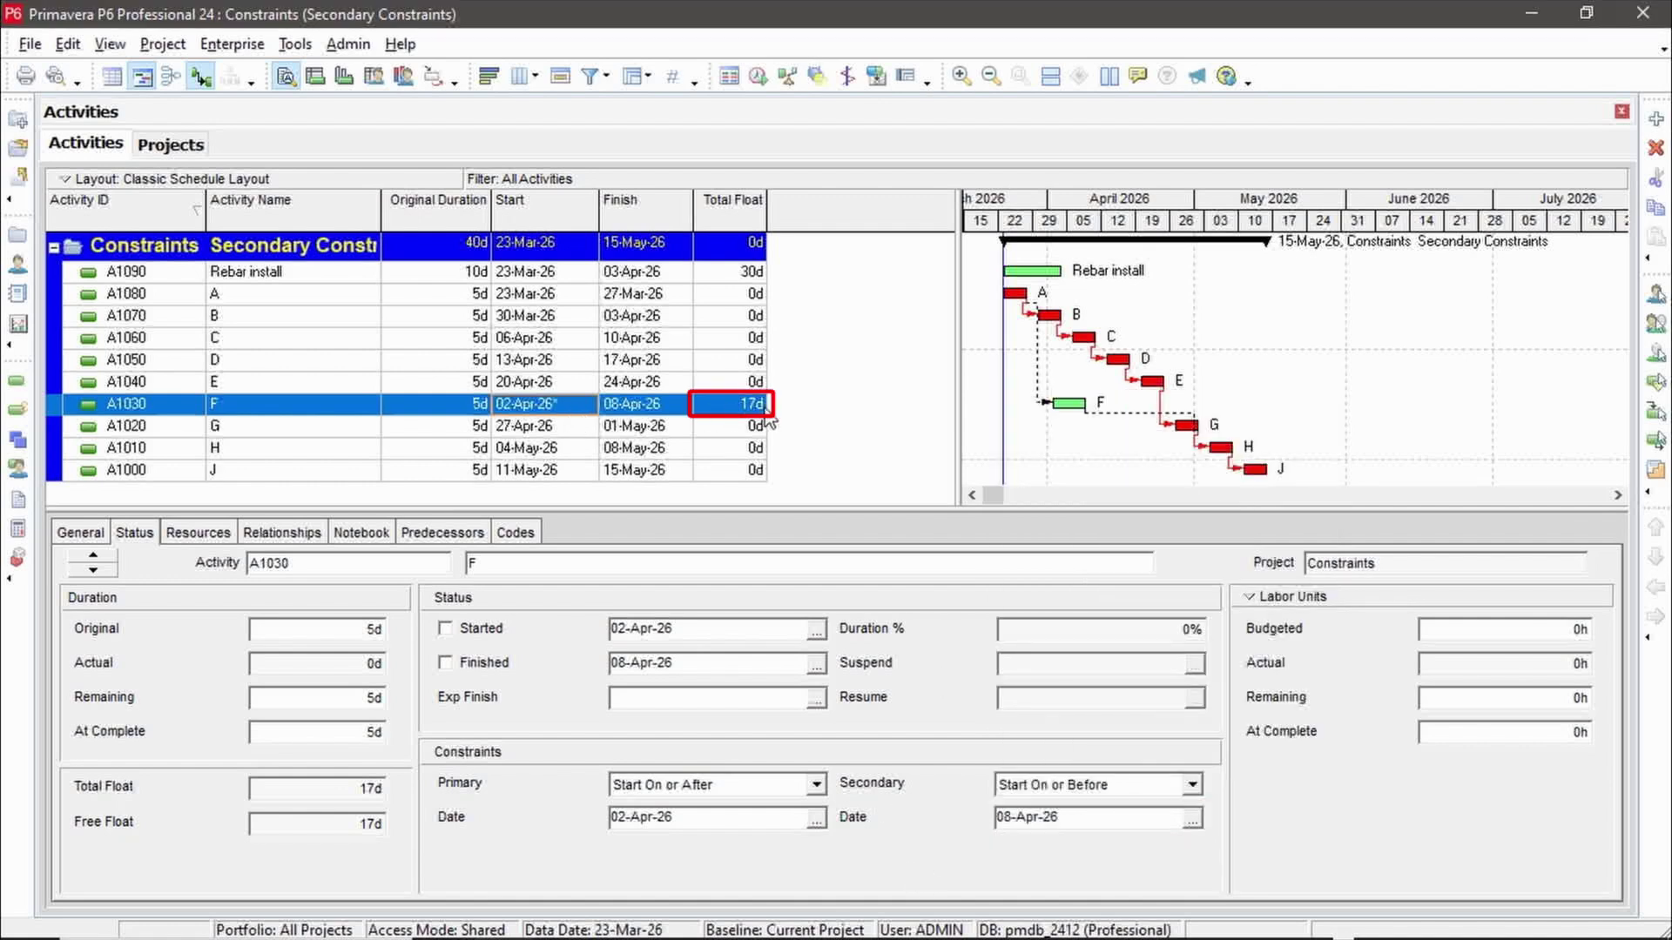
click(759, 80)
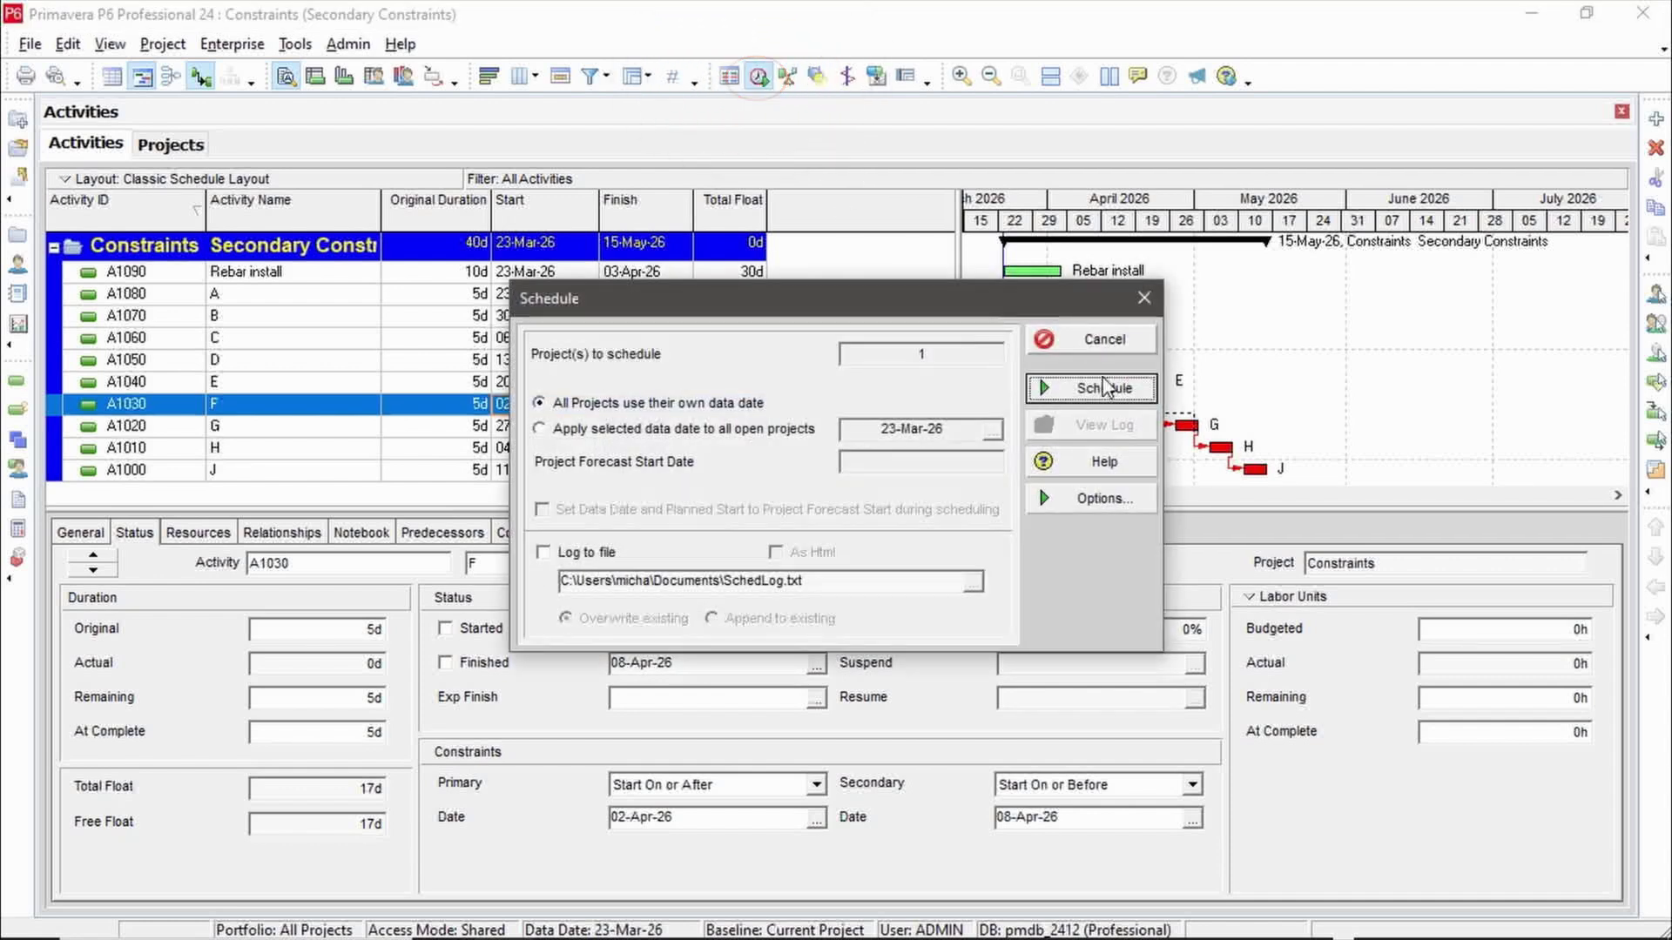
Step: Reschedule with both constraints, dropping F's total float from 17d to 4d
click(1104, 389)
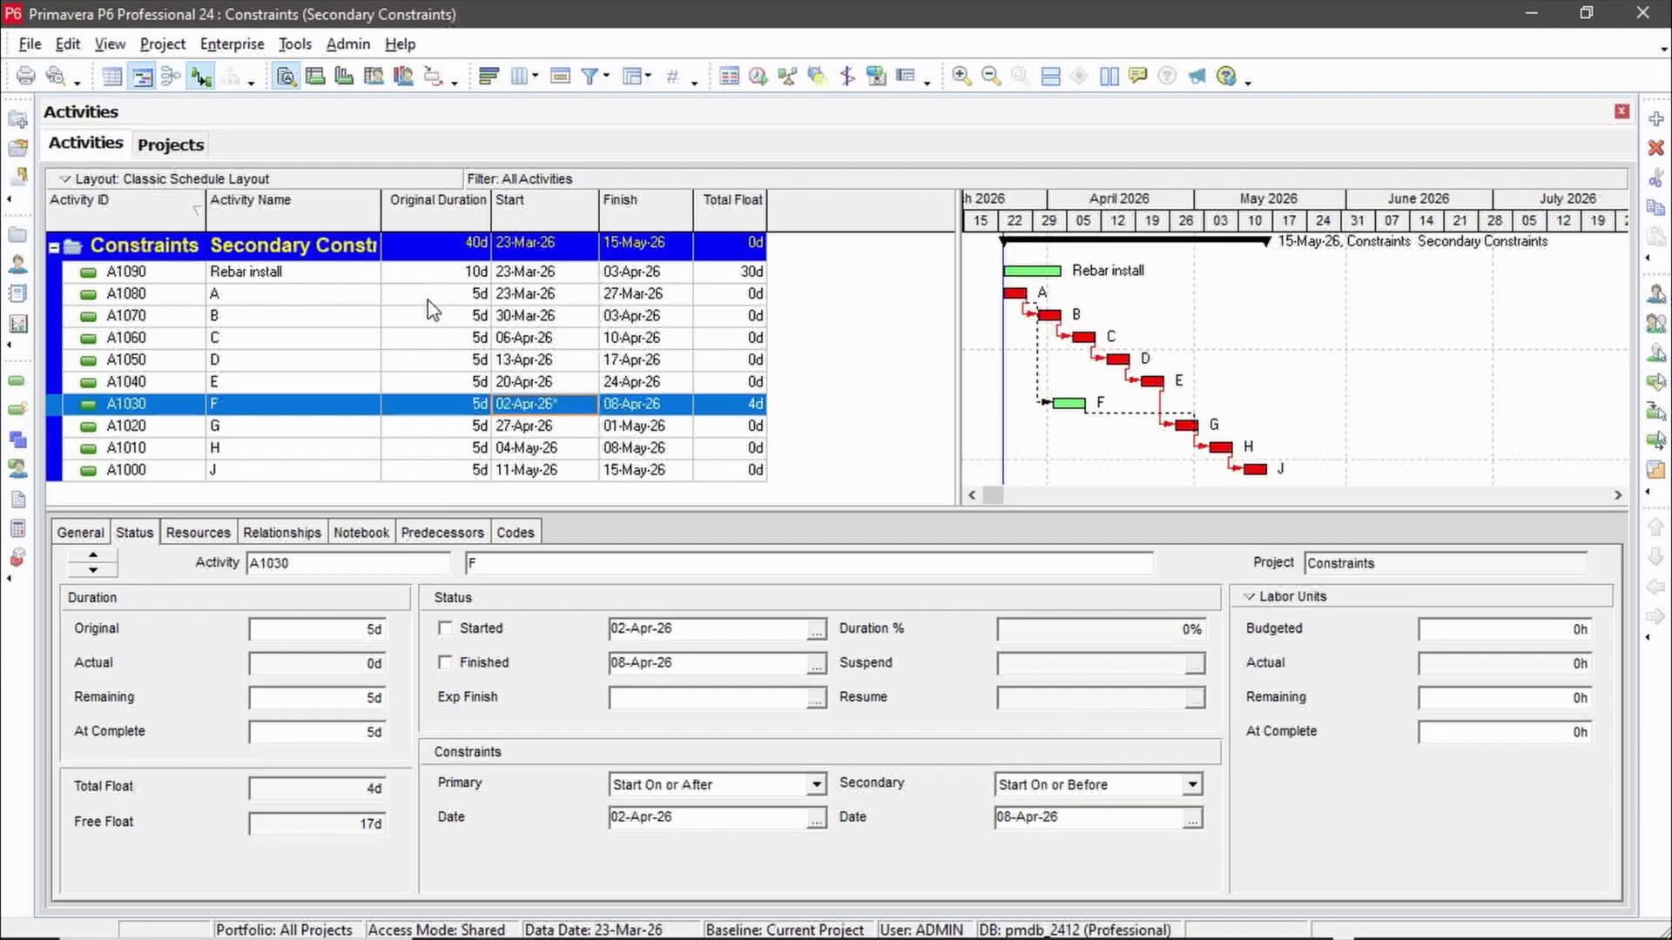
click(418, 296)
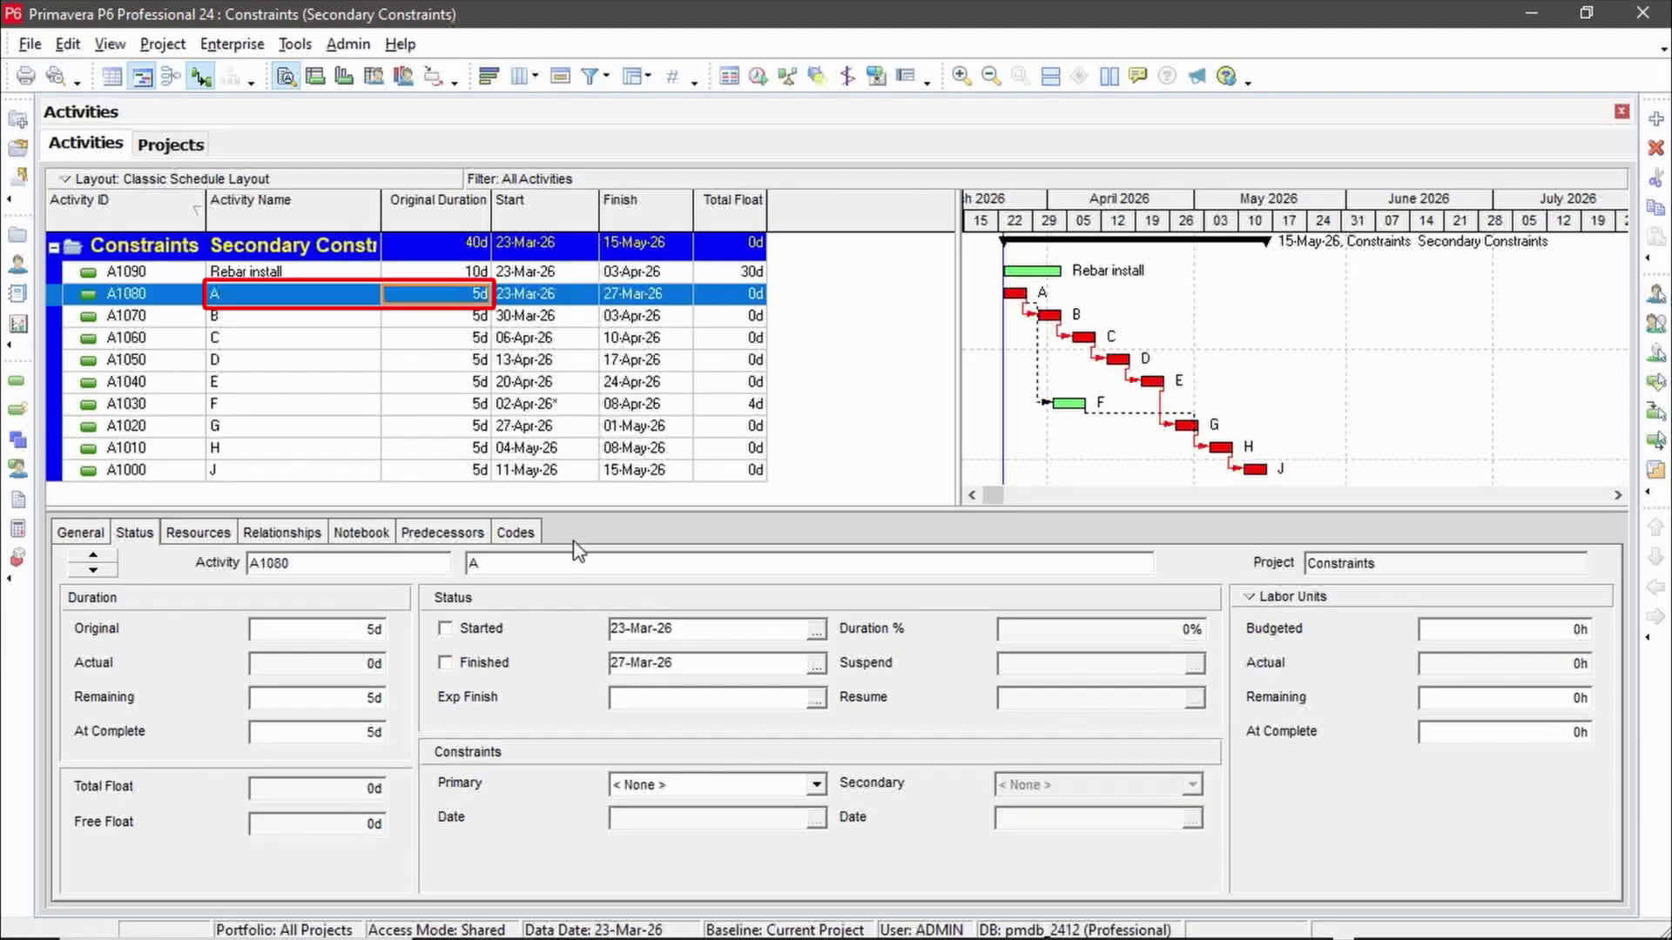
Step: Extend activity A to 20d and reschedule to show F's -8d float, then return to F
text(20)
key(Return)
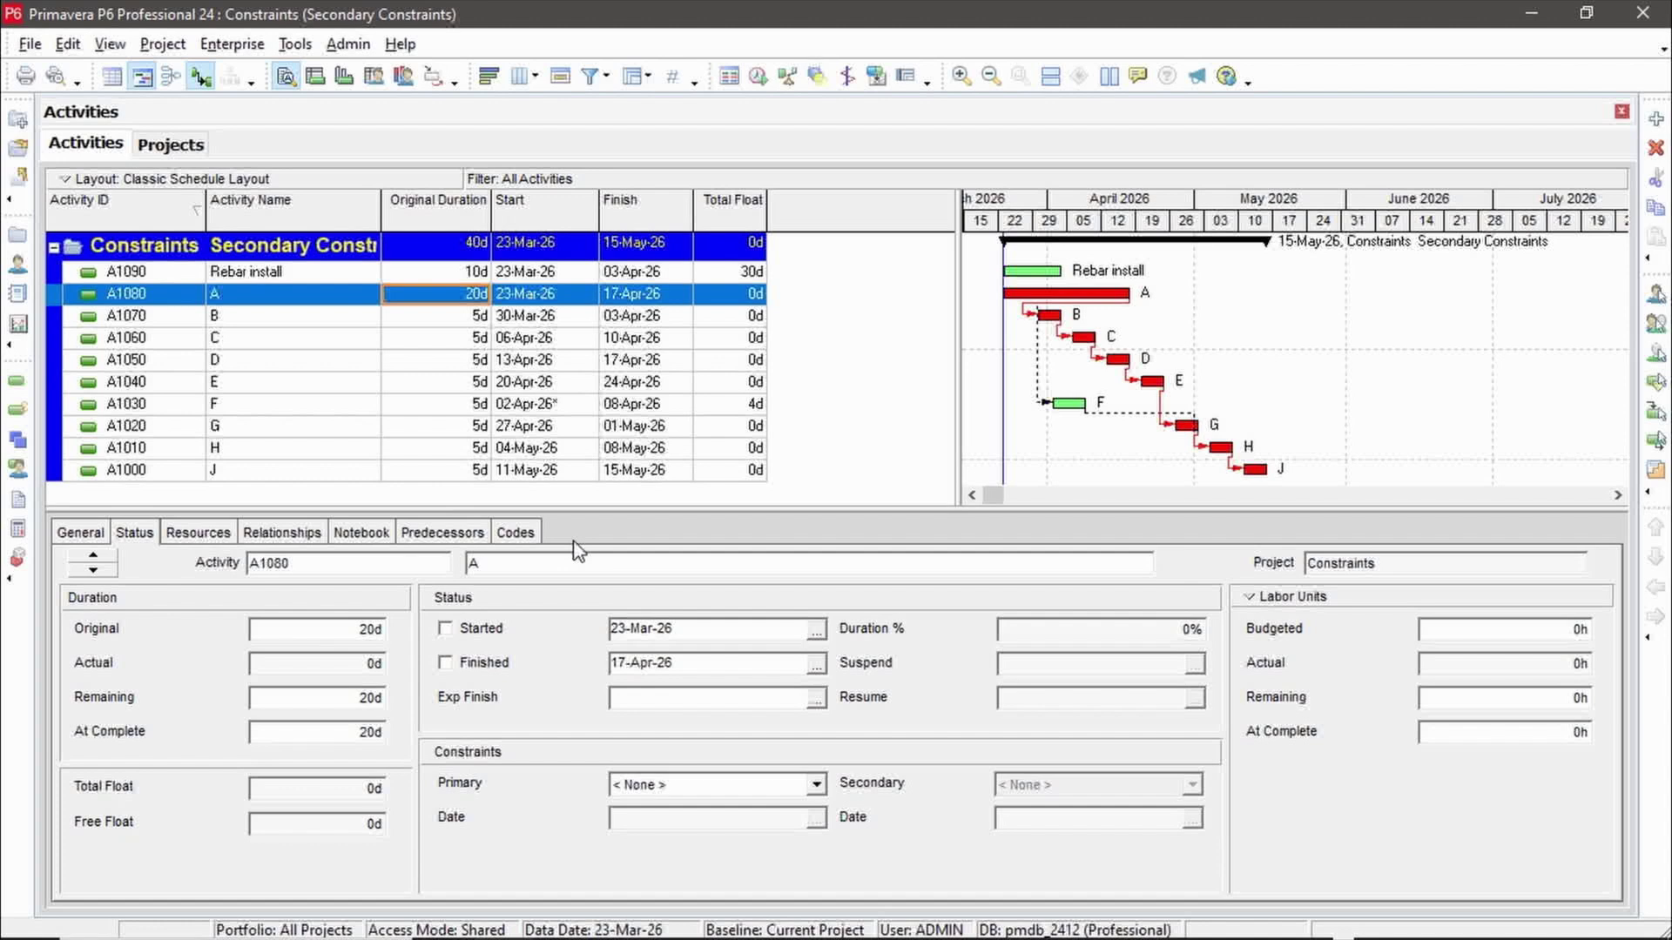
click(759, 76)
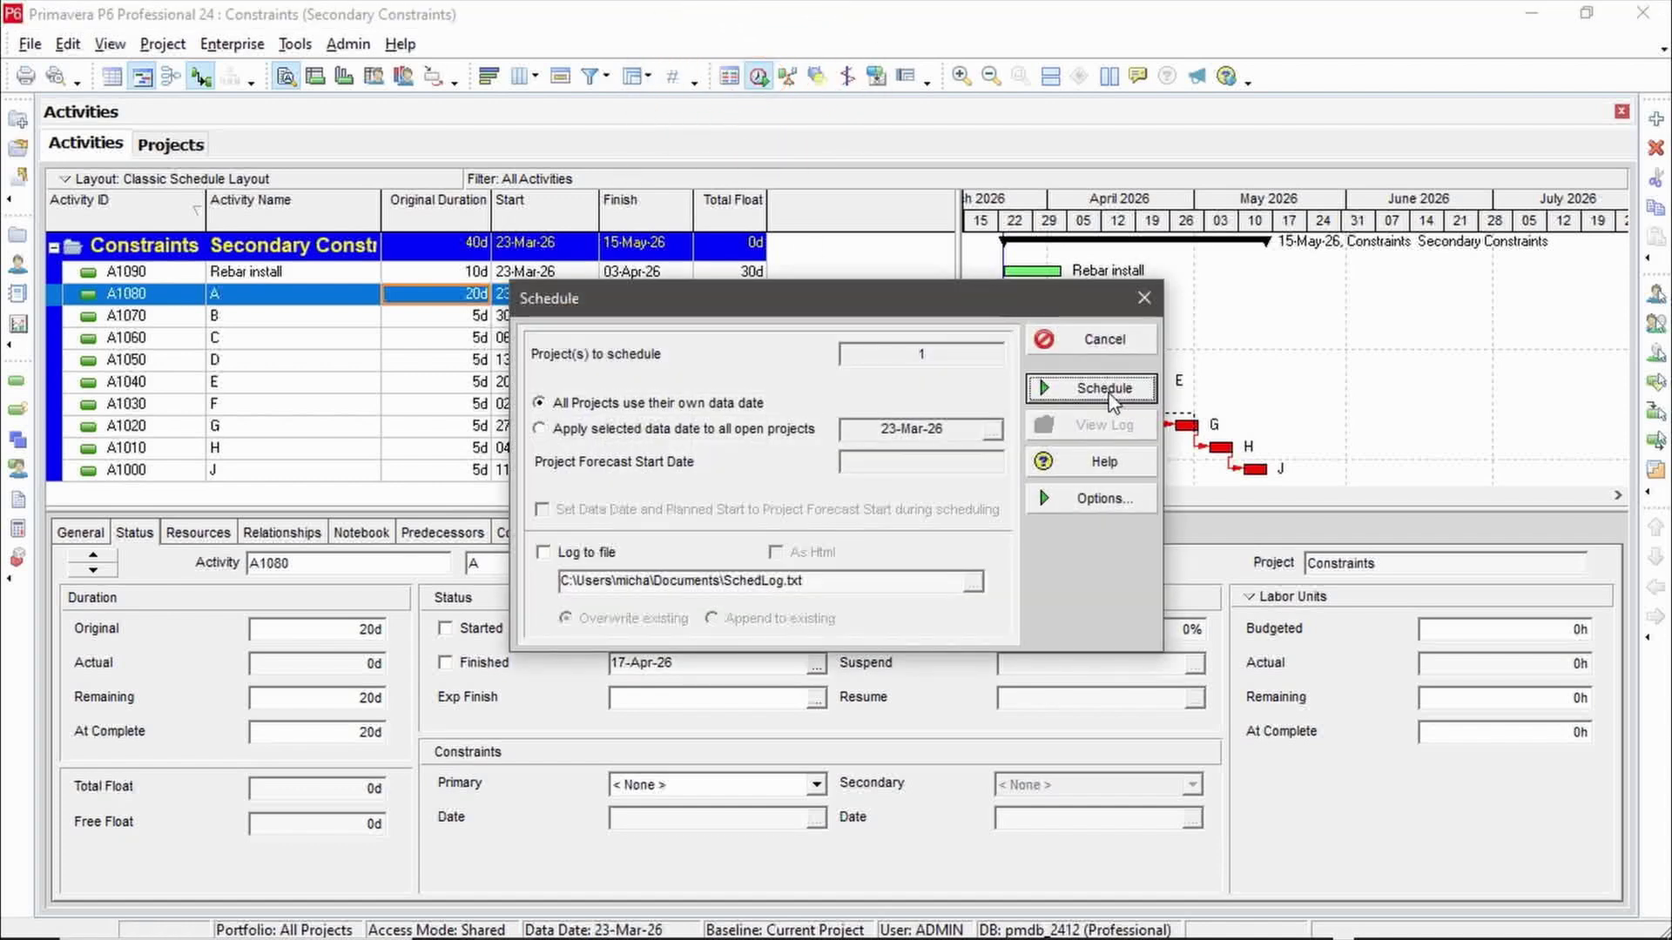
click(1104, 388)
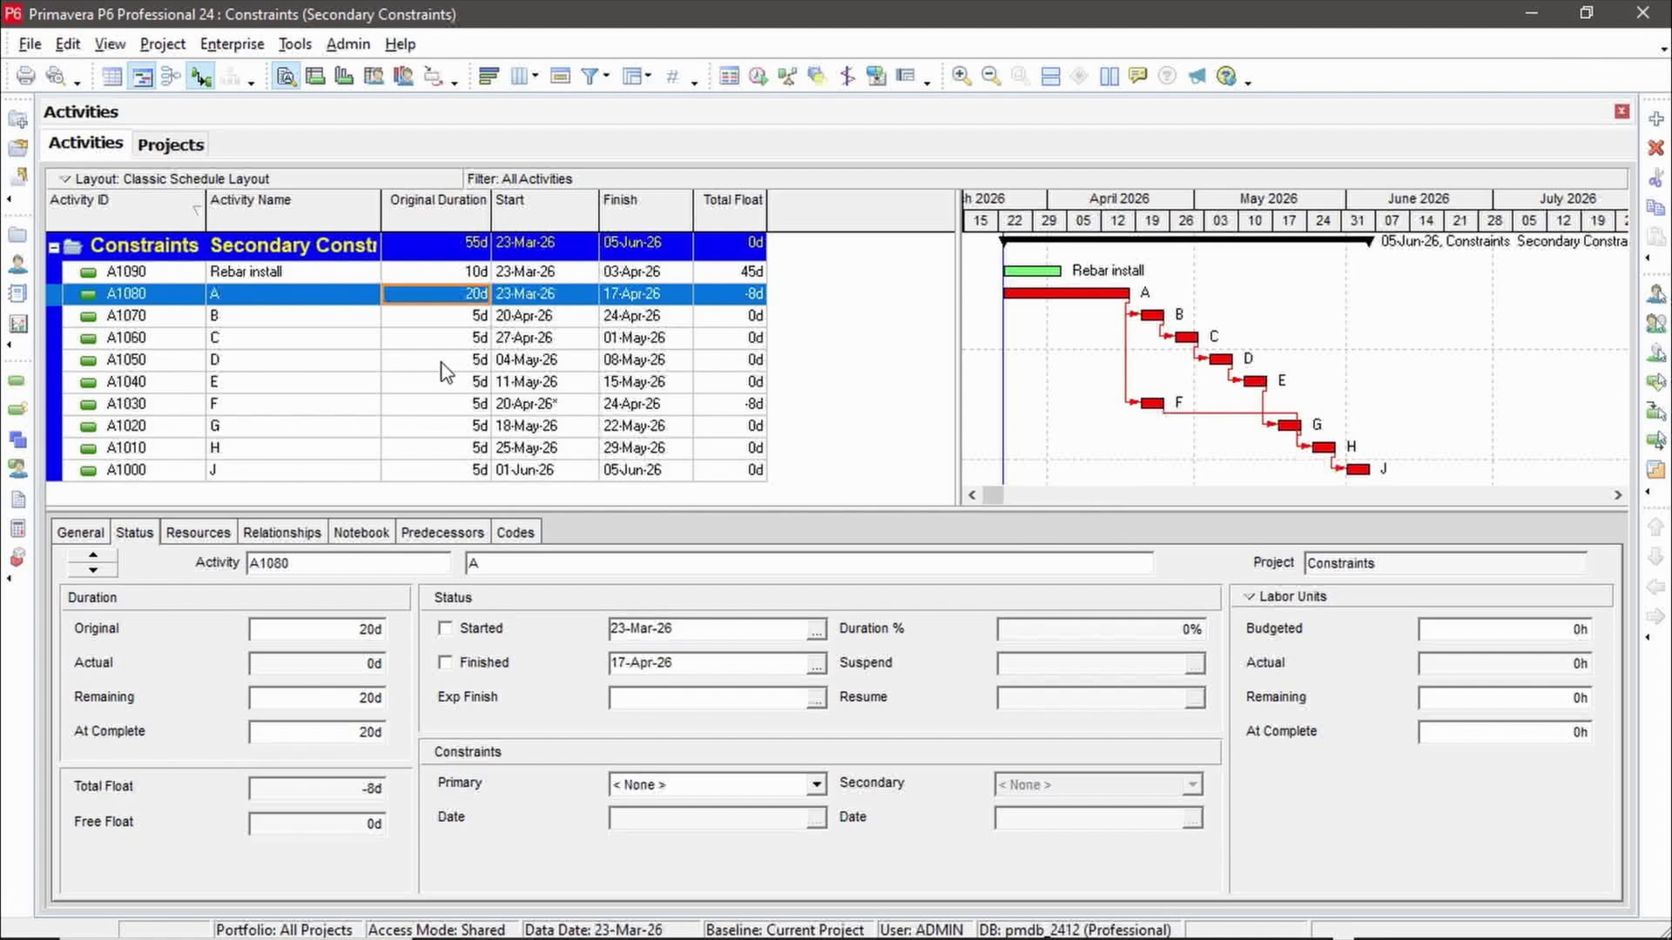
click(740, 406)
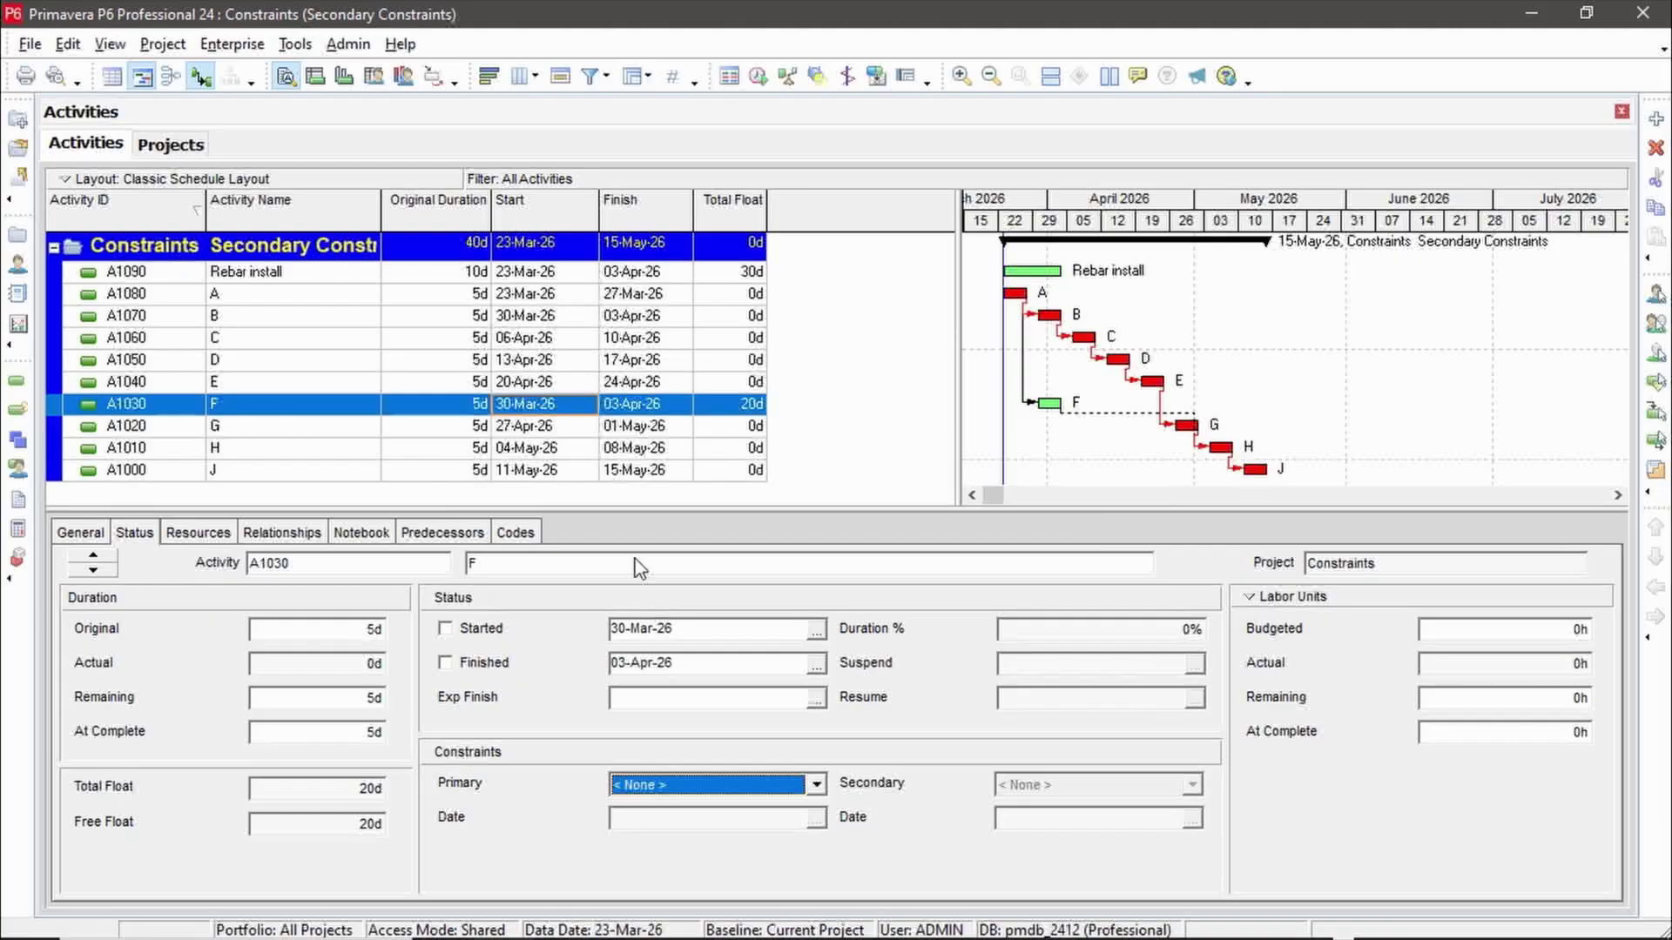
click(816, 784)
Step: Set activity F's primary constraint to Finish On or Before, dated 10-Apr-26
scroll(749, 866, down, 1)
scroll(747, 866, up, 1)
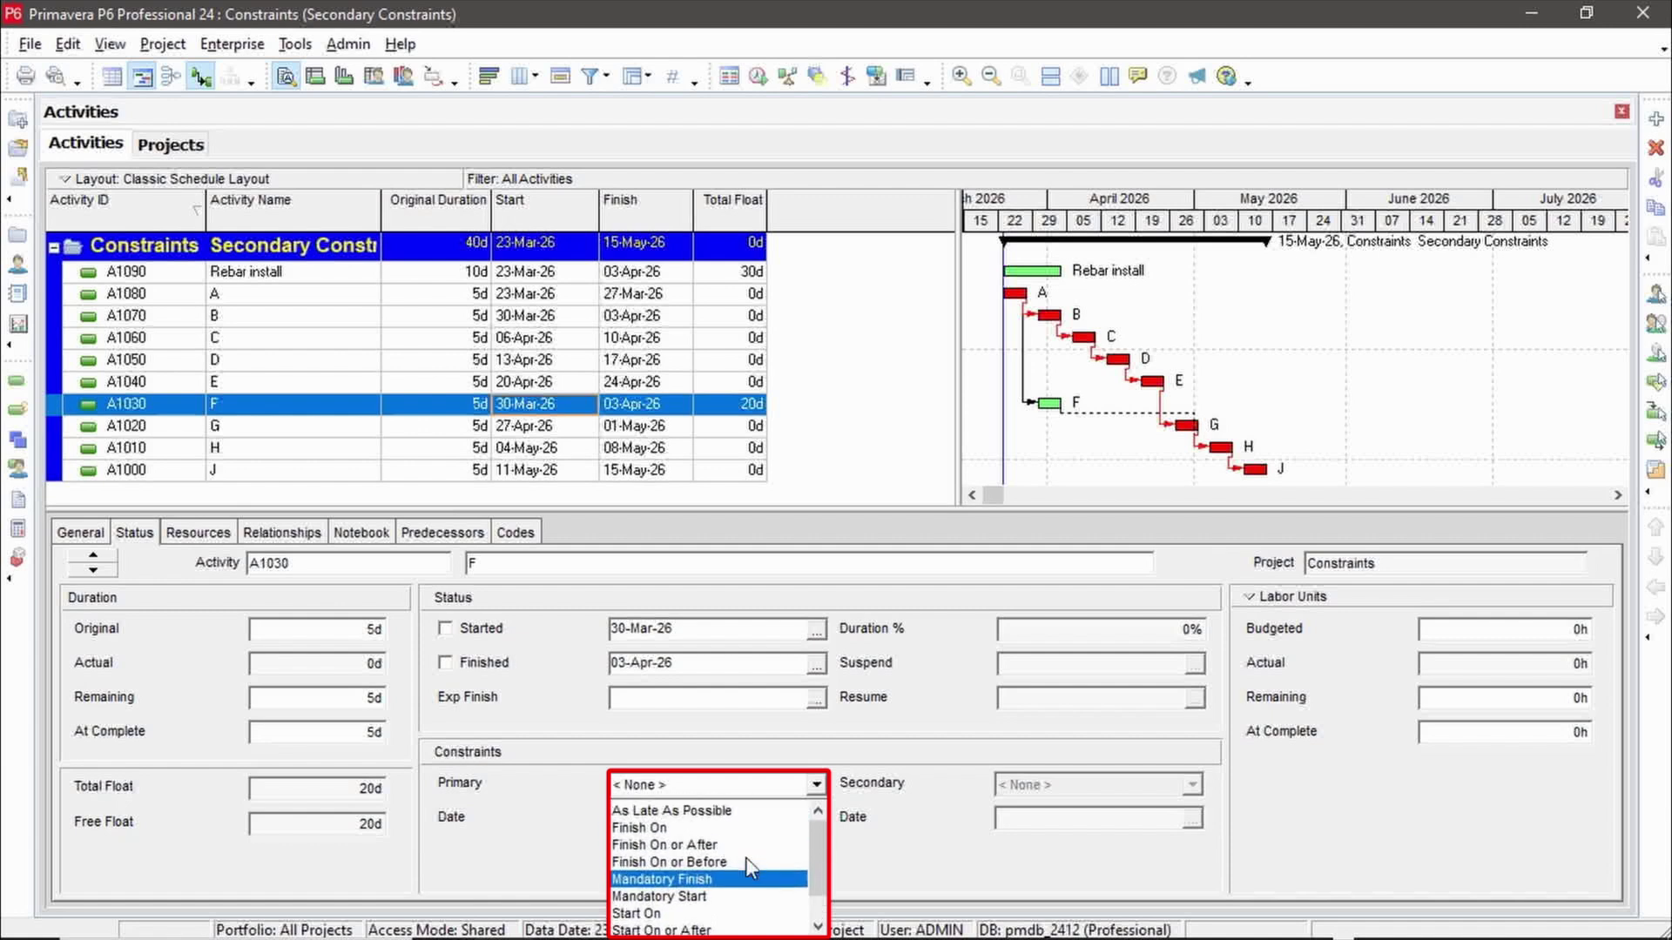
click(743, 883)
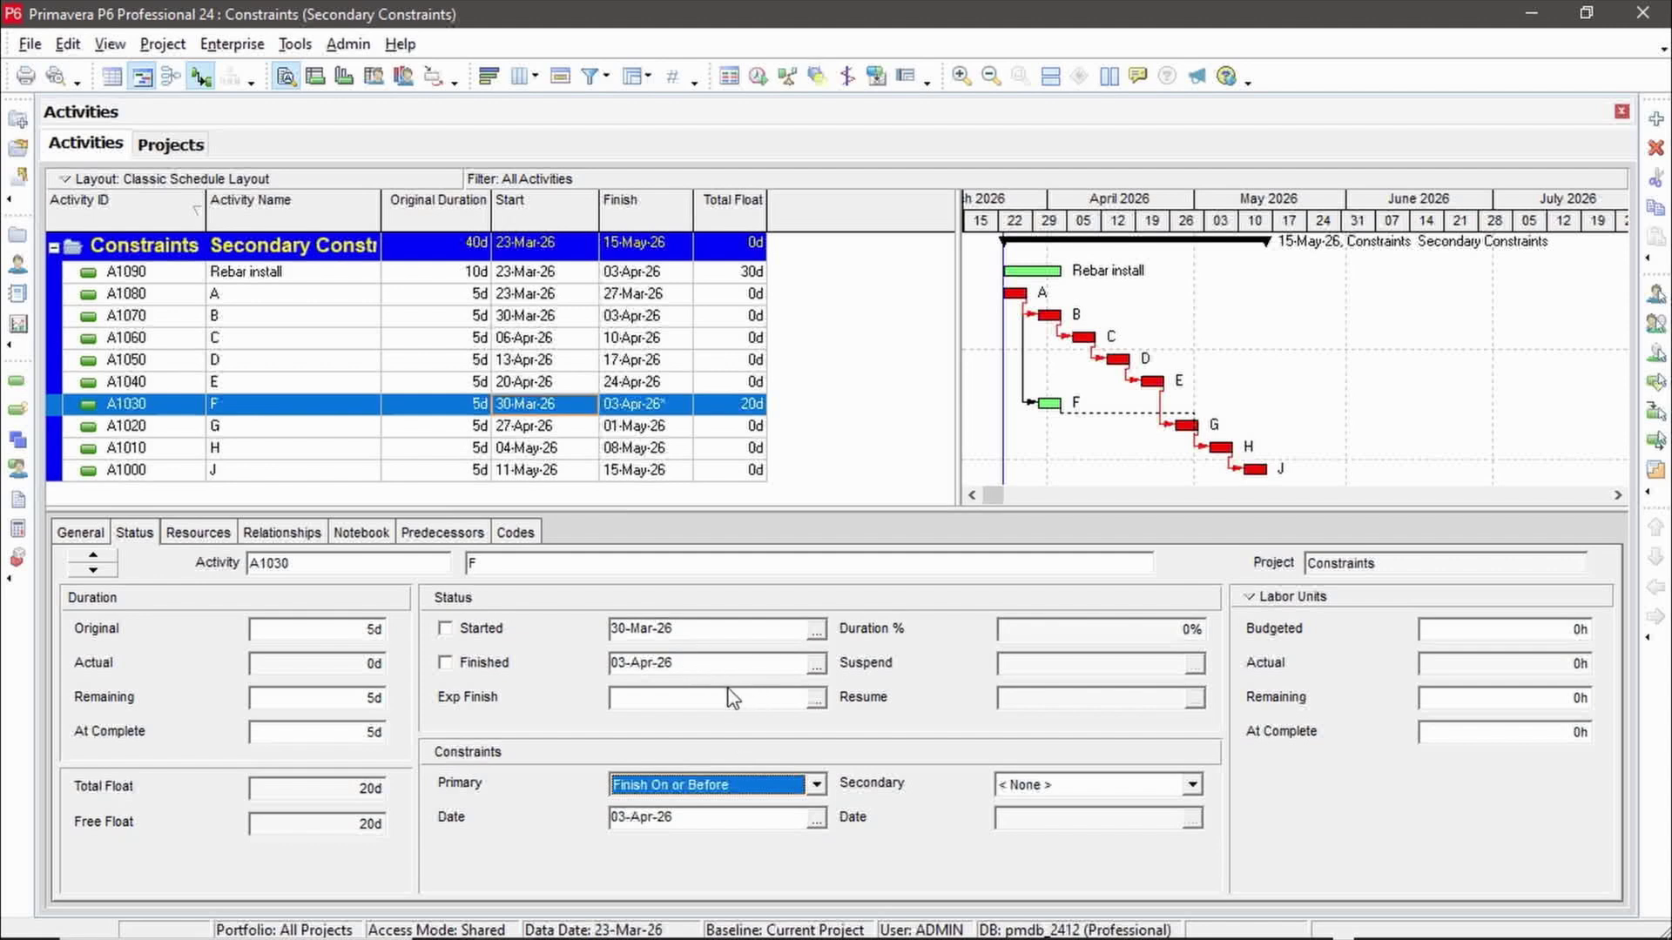
click(816, 820)
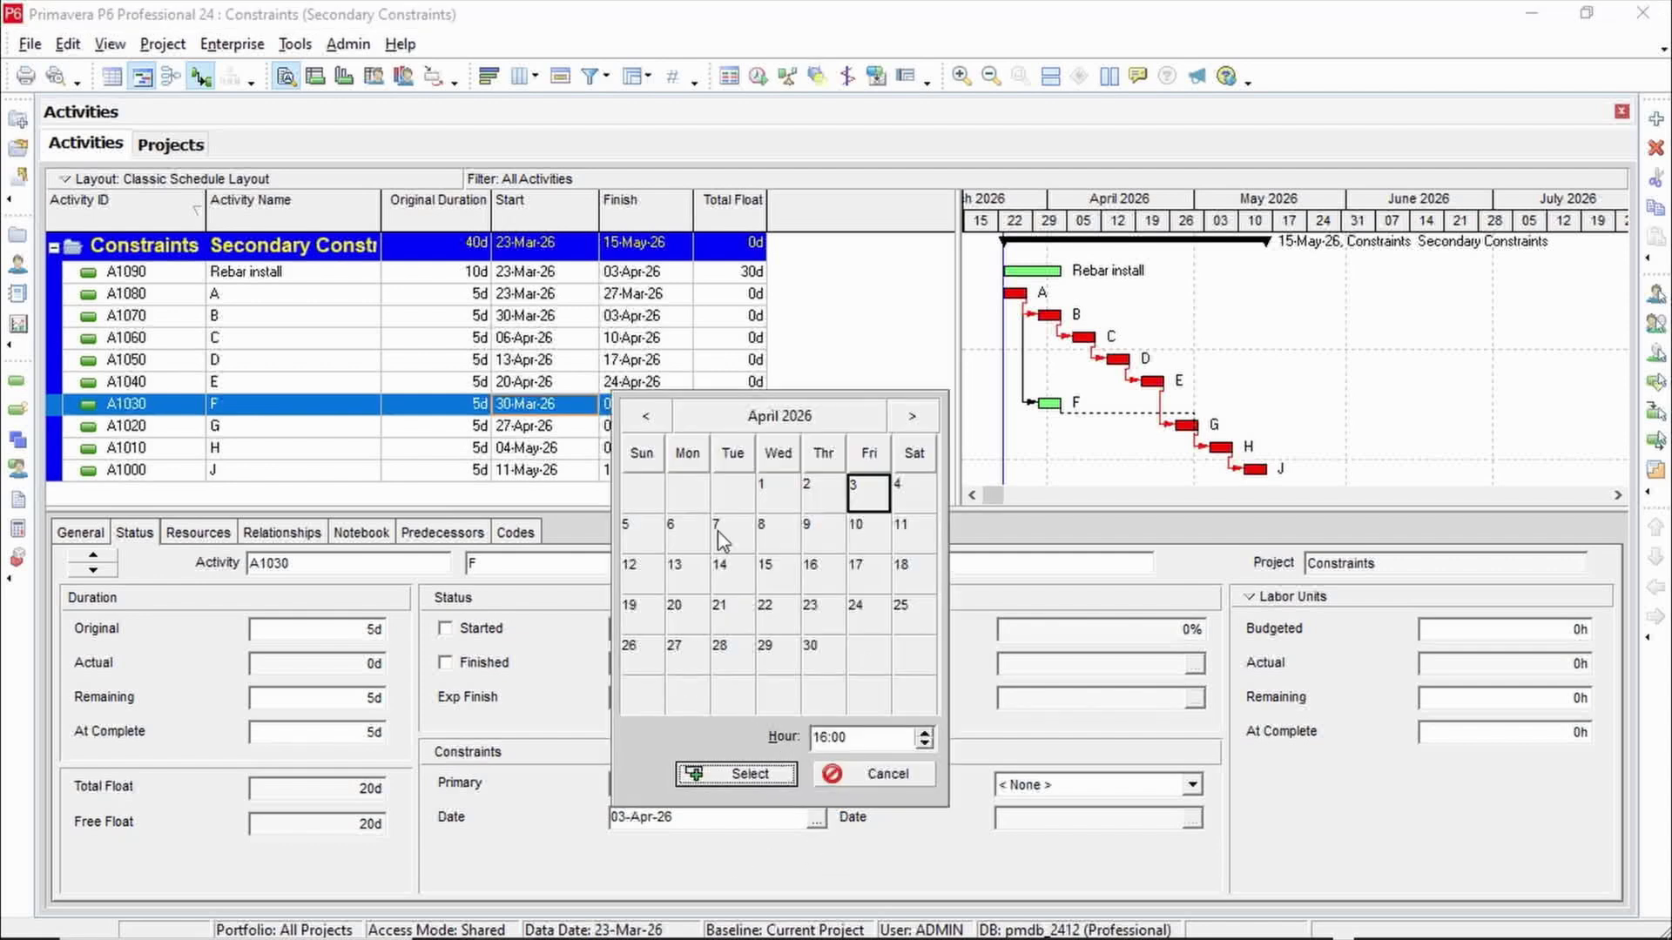
click(865, 539)
click(742, 774)
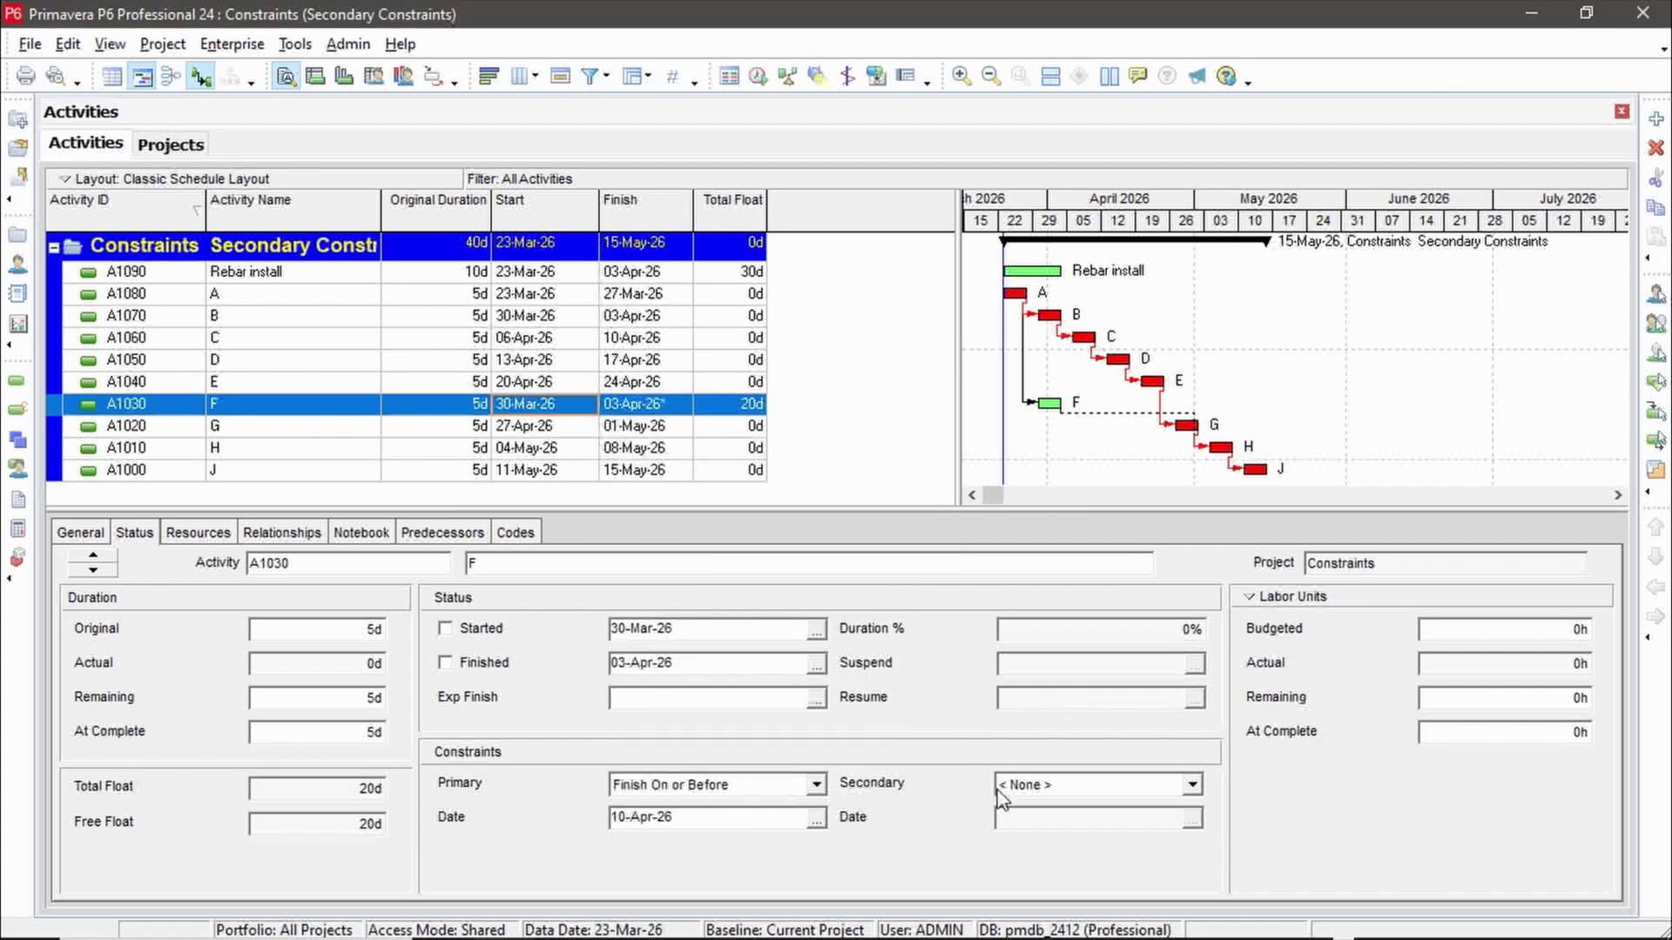
click(1191, 785)
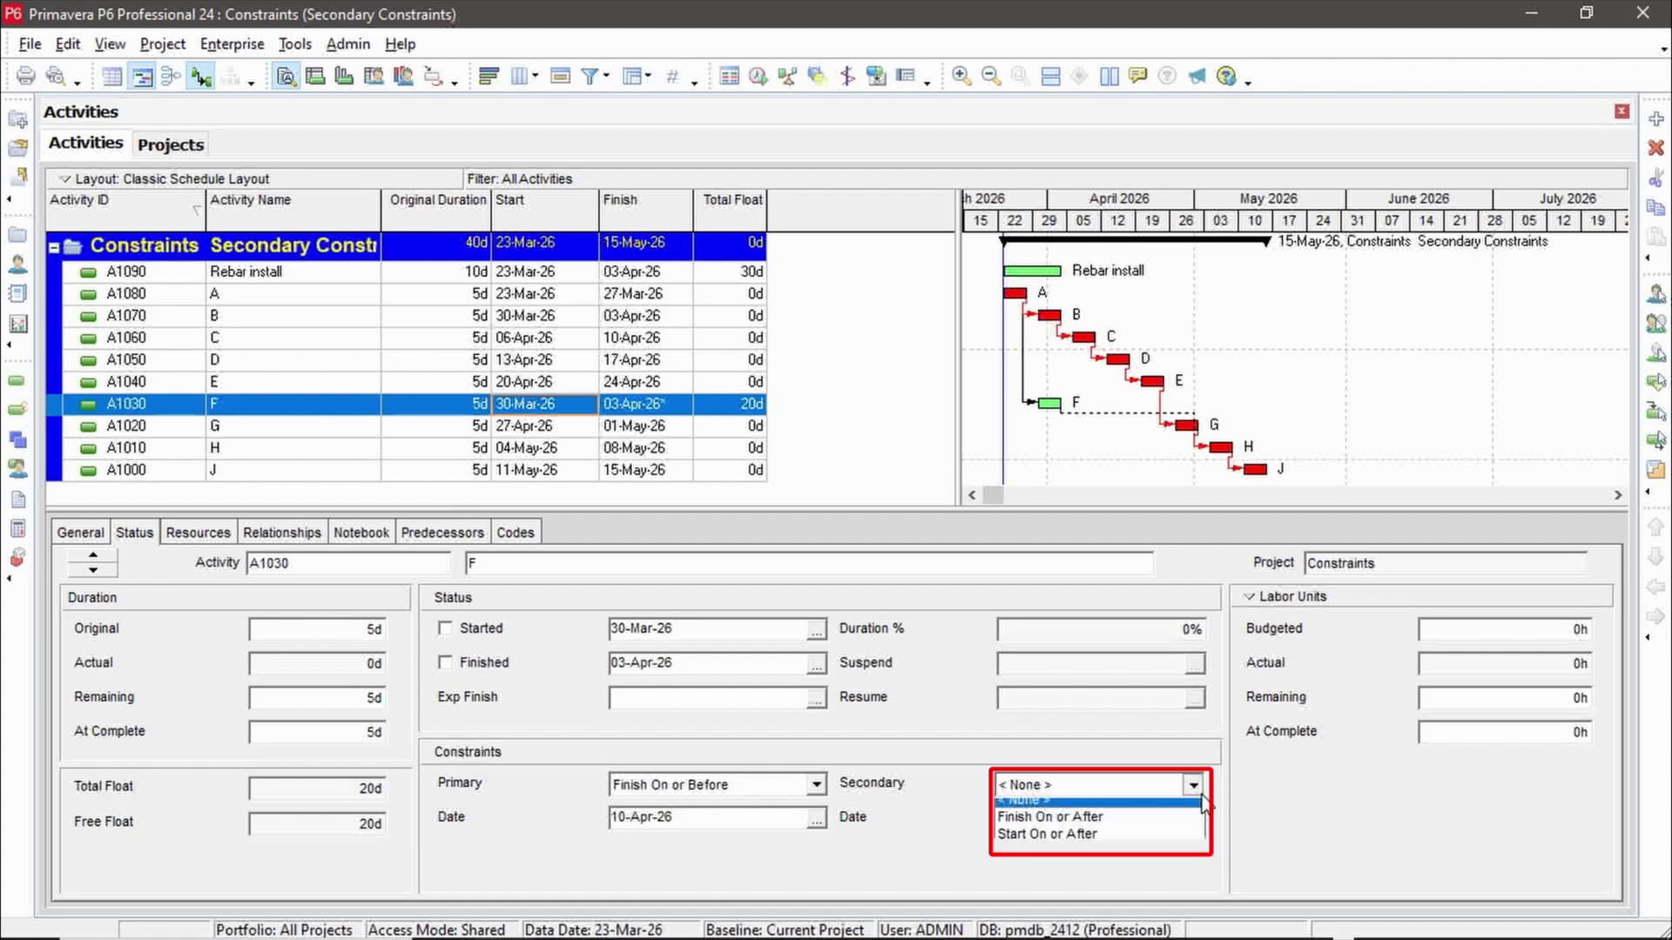
Step: Set F's secondary constraint to Finish On or After, dated 07-Apr-26
click(1106, 828)
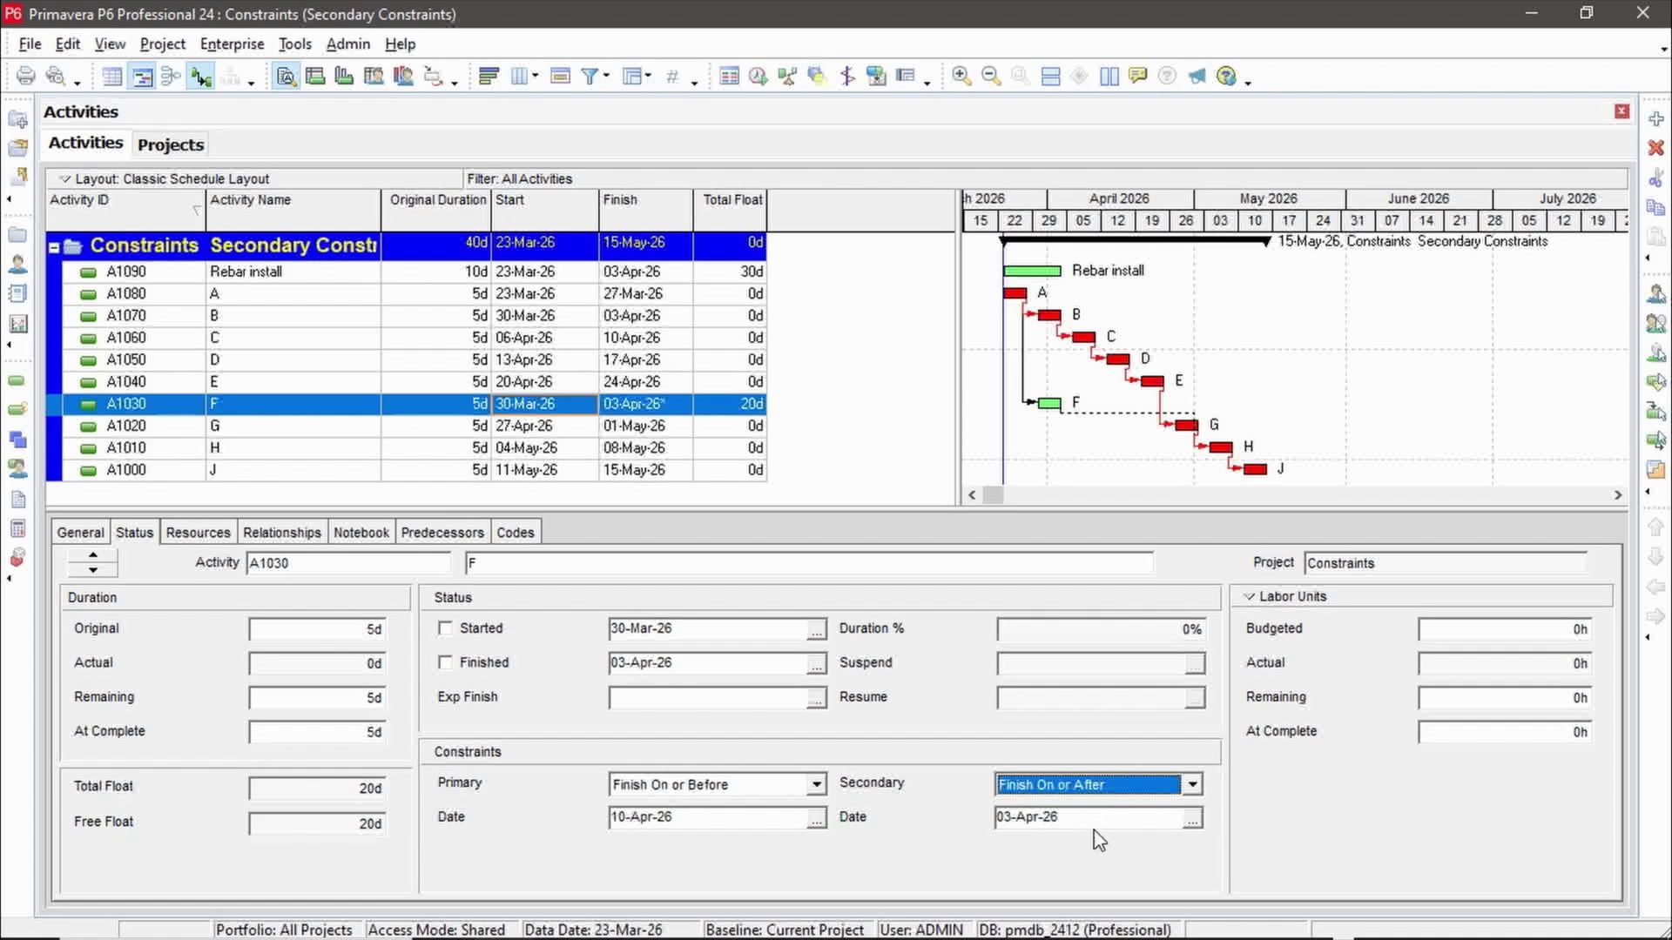
click(1192, 821)
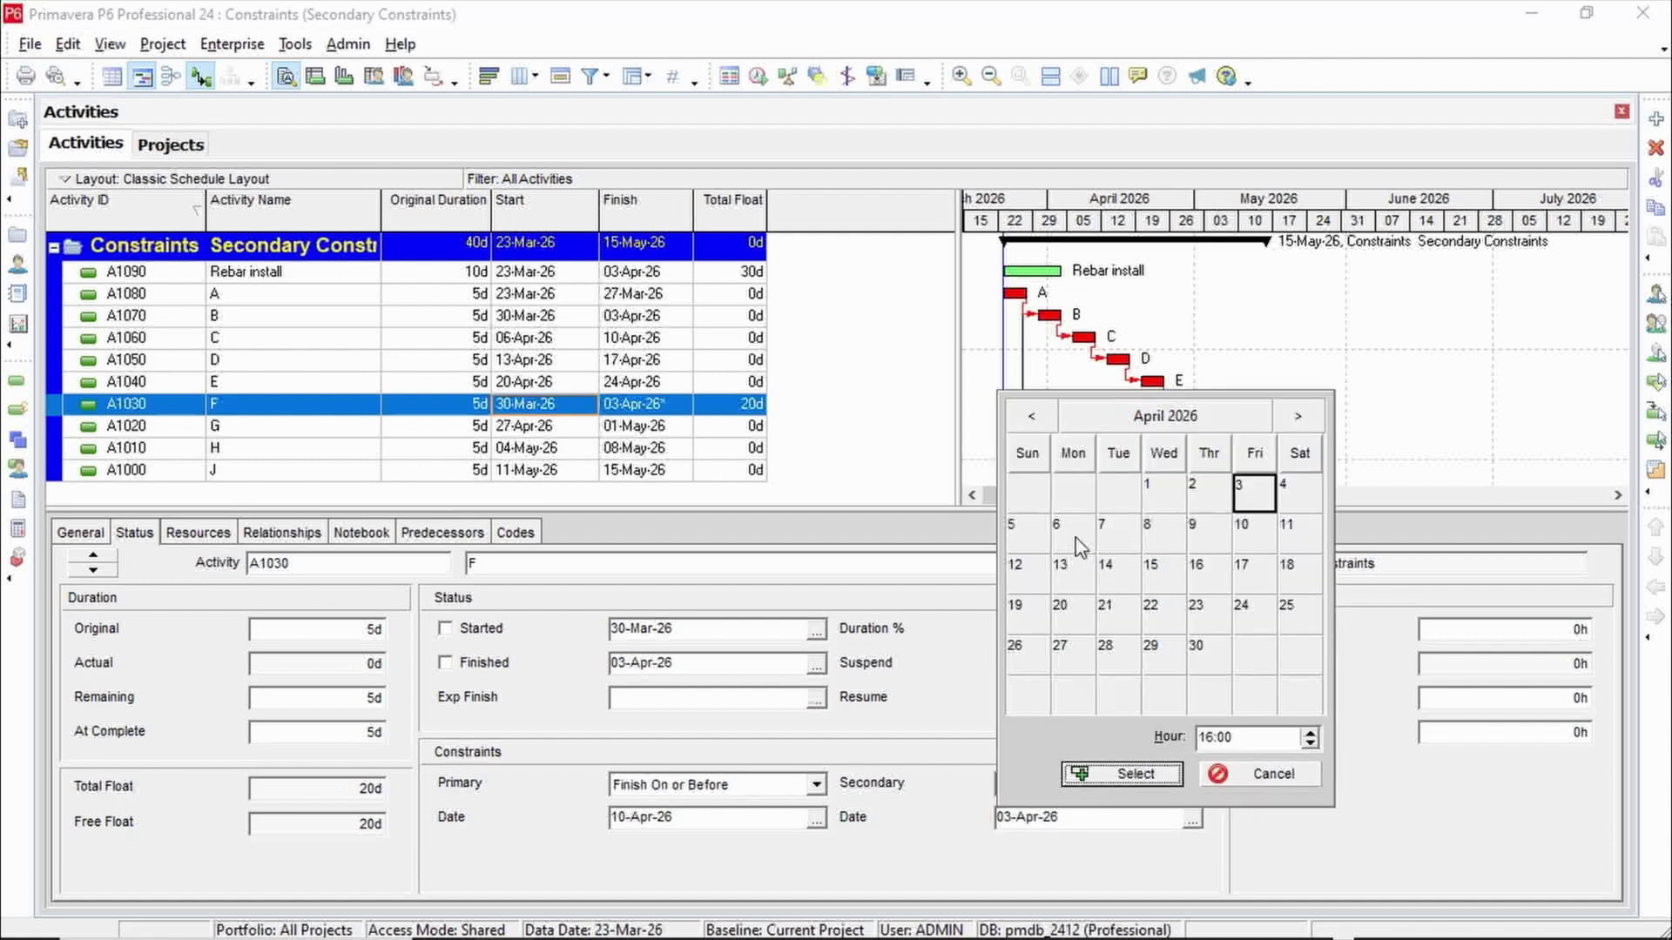
click(1110, 541)
click(1111, 776)
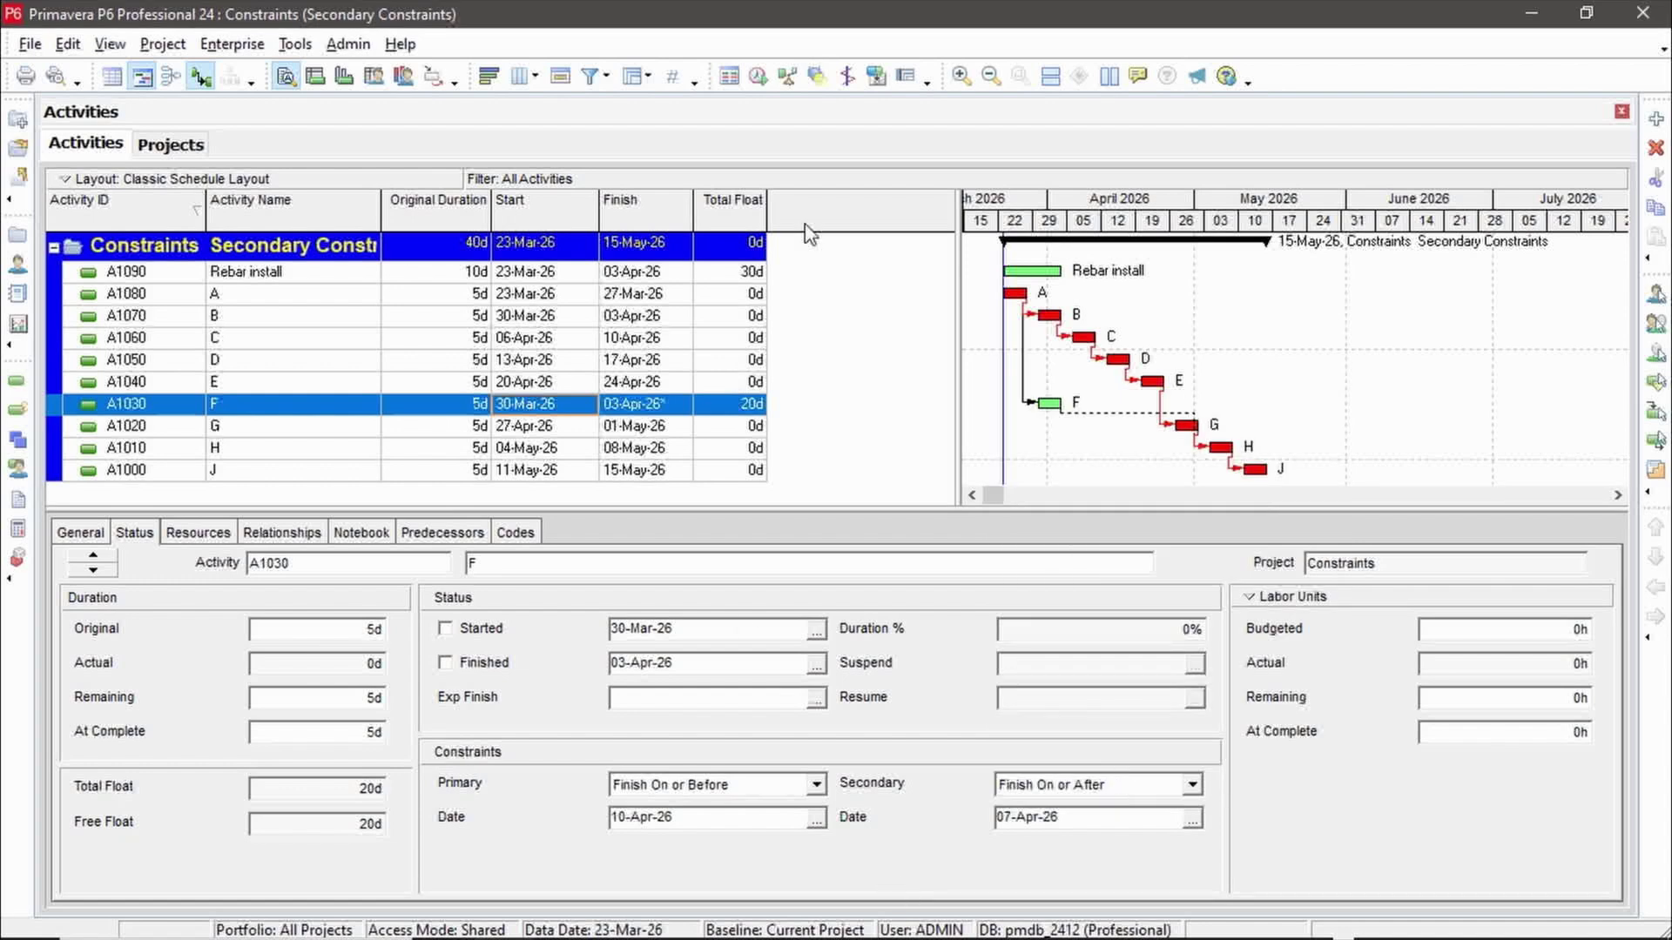
Step: Reschedule the project, leaving activity F with 3d total float
click(757, 75)
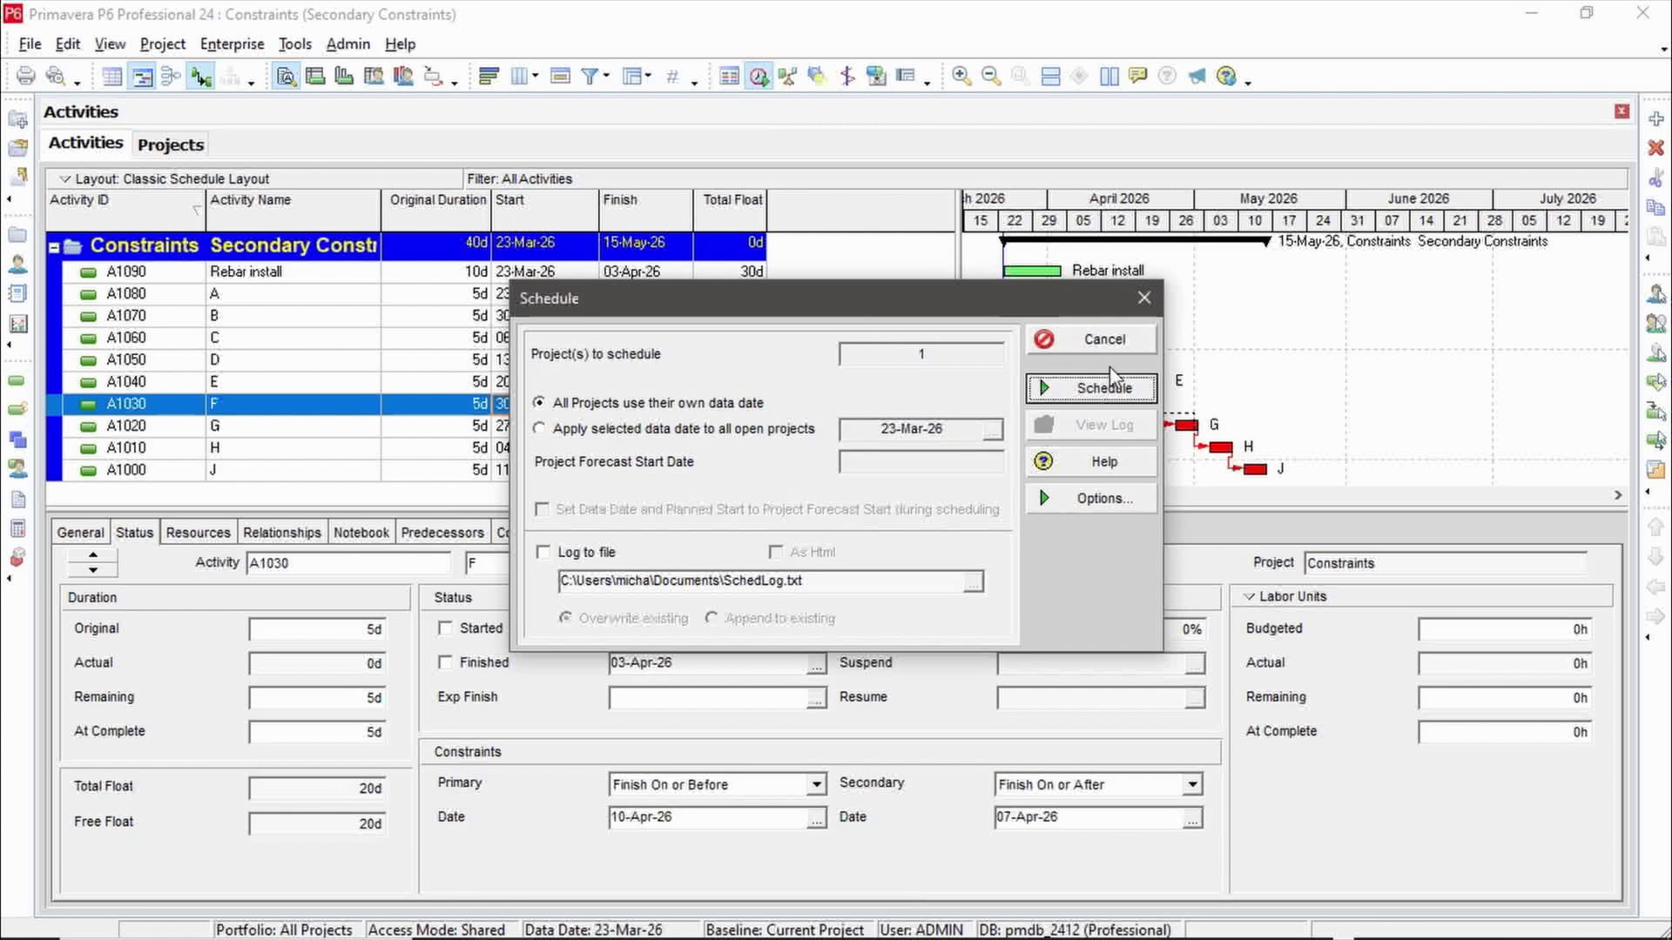
click(1102, 388)
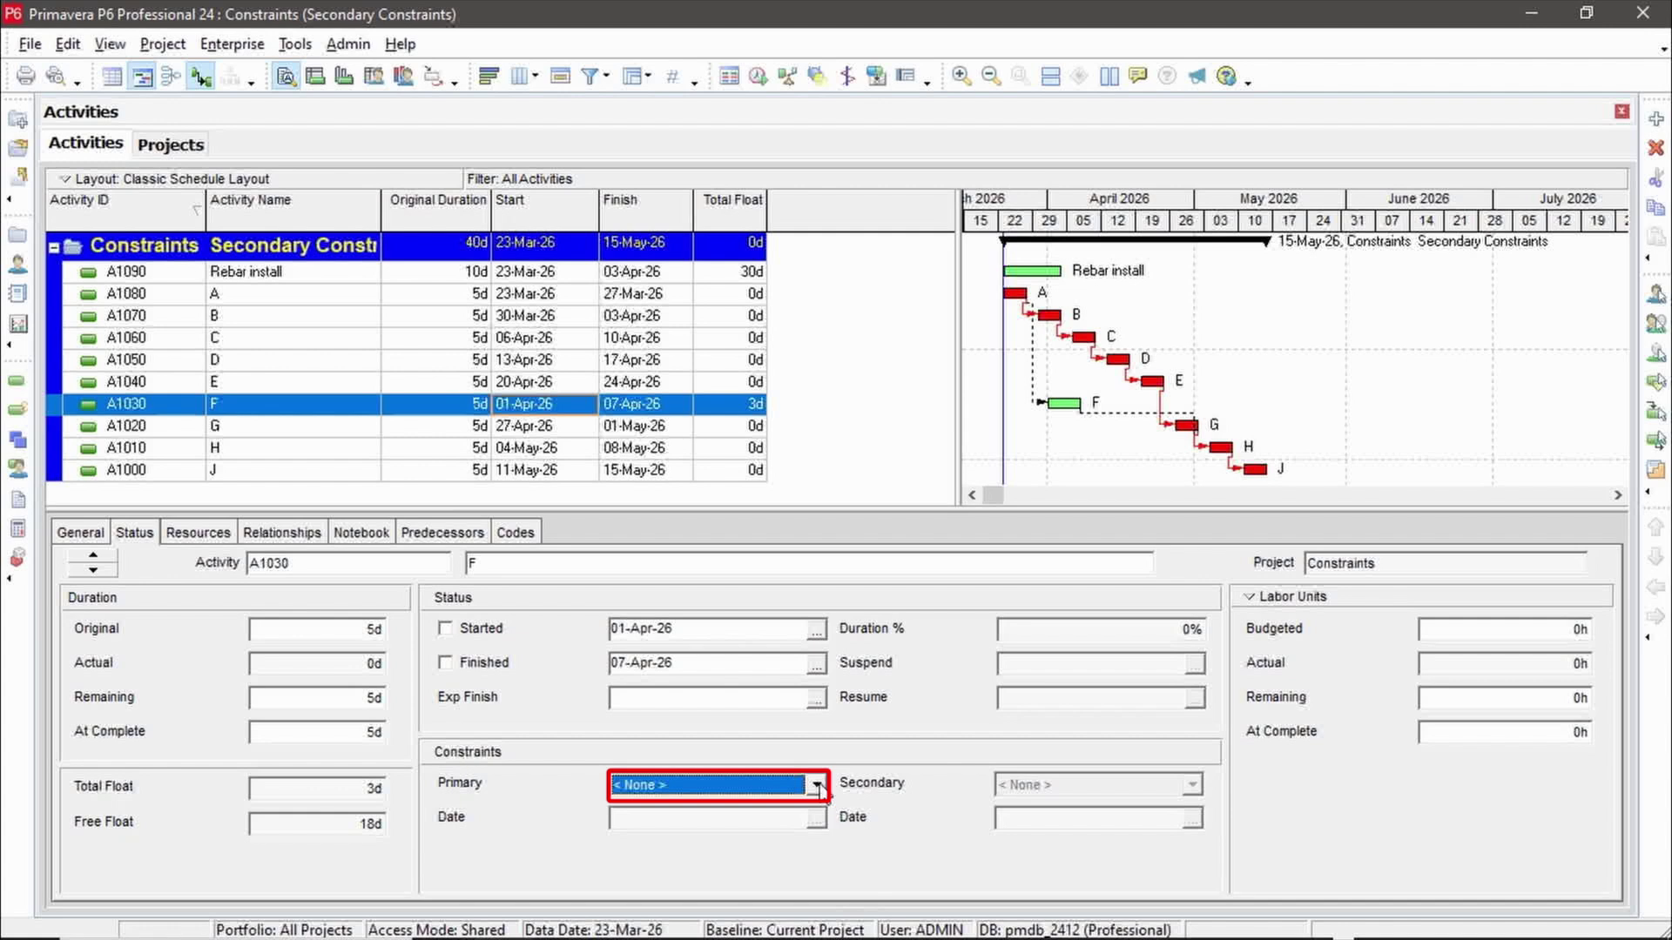
click(817, 786)
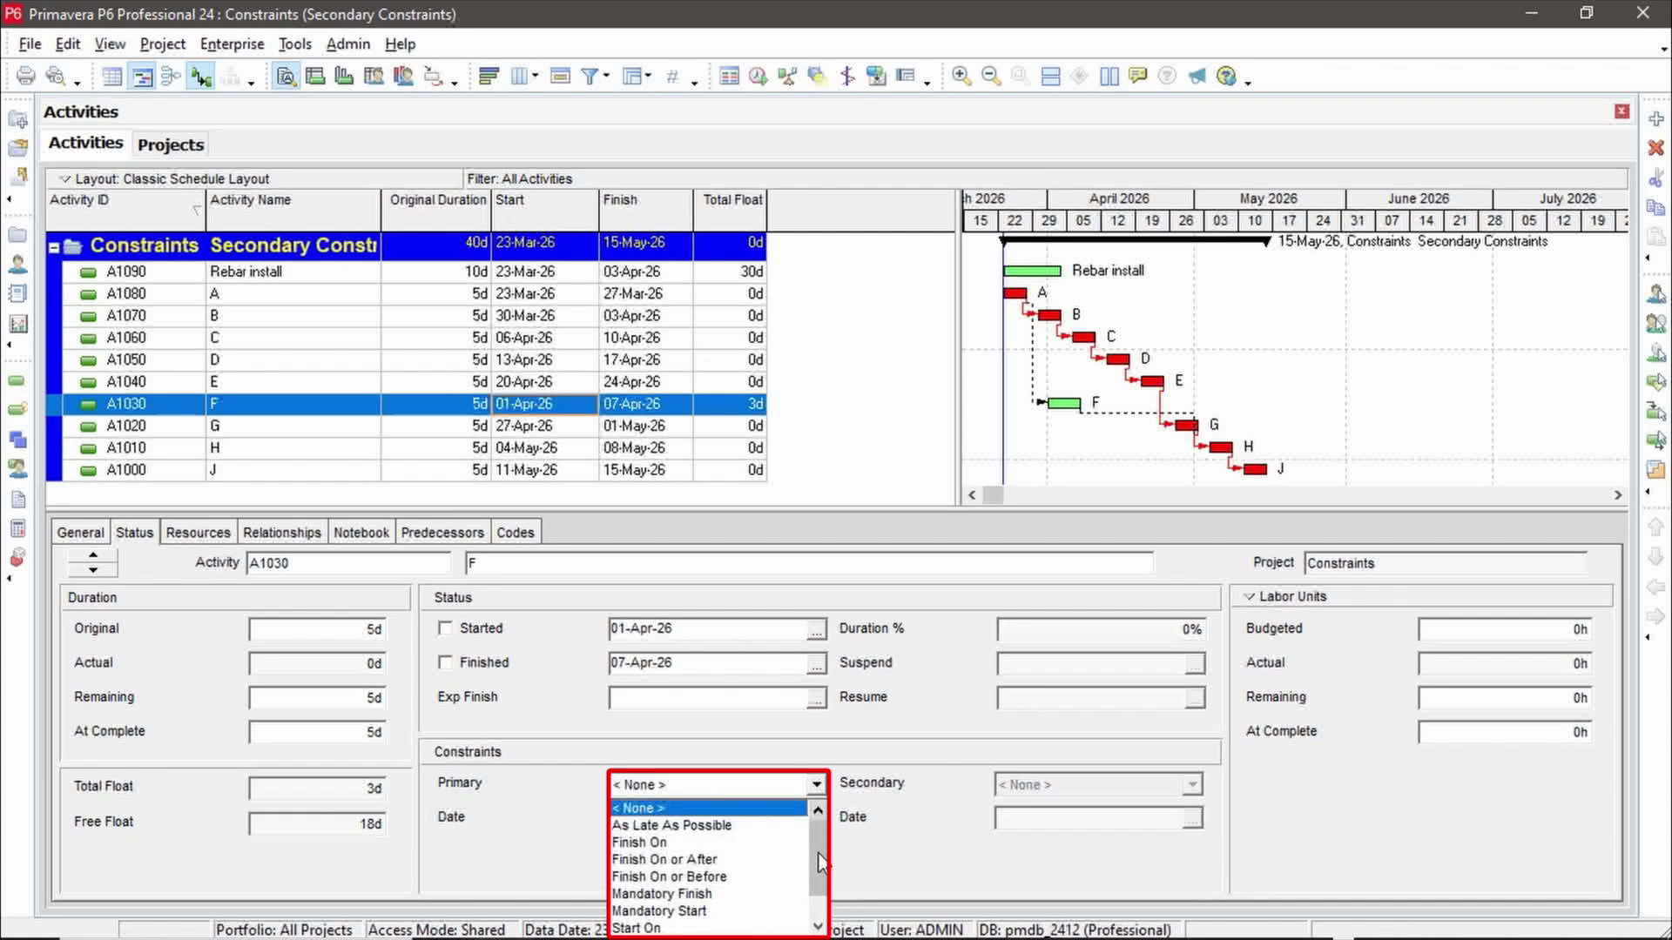
Step: Make F's primary Start On or After 07-Apr-26 and its secondary Finish On or Before
drag(820, 864, 821, 888)
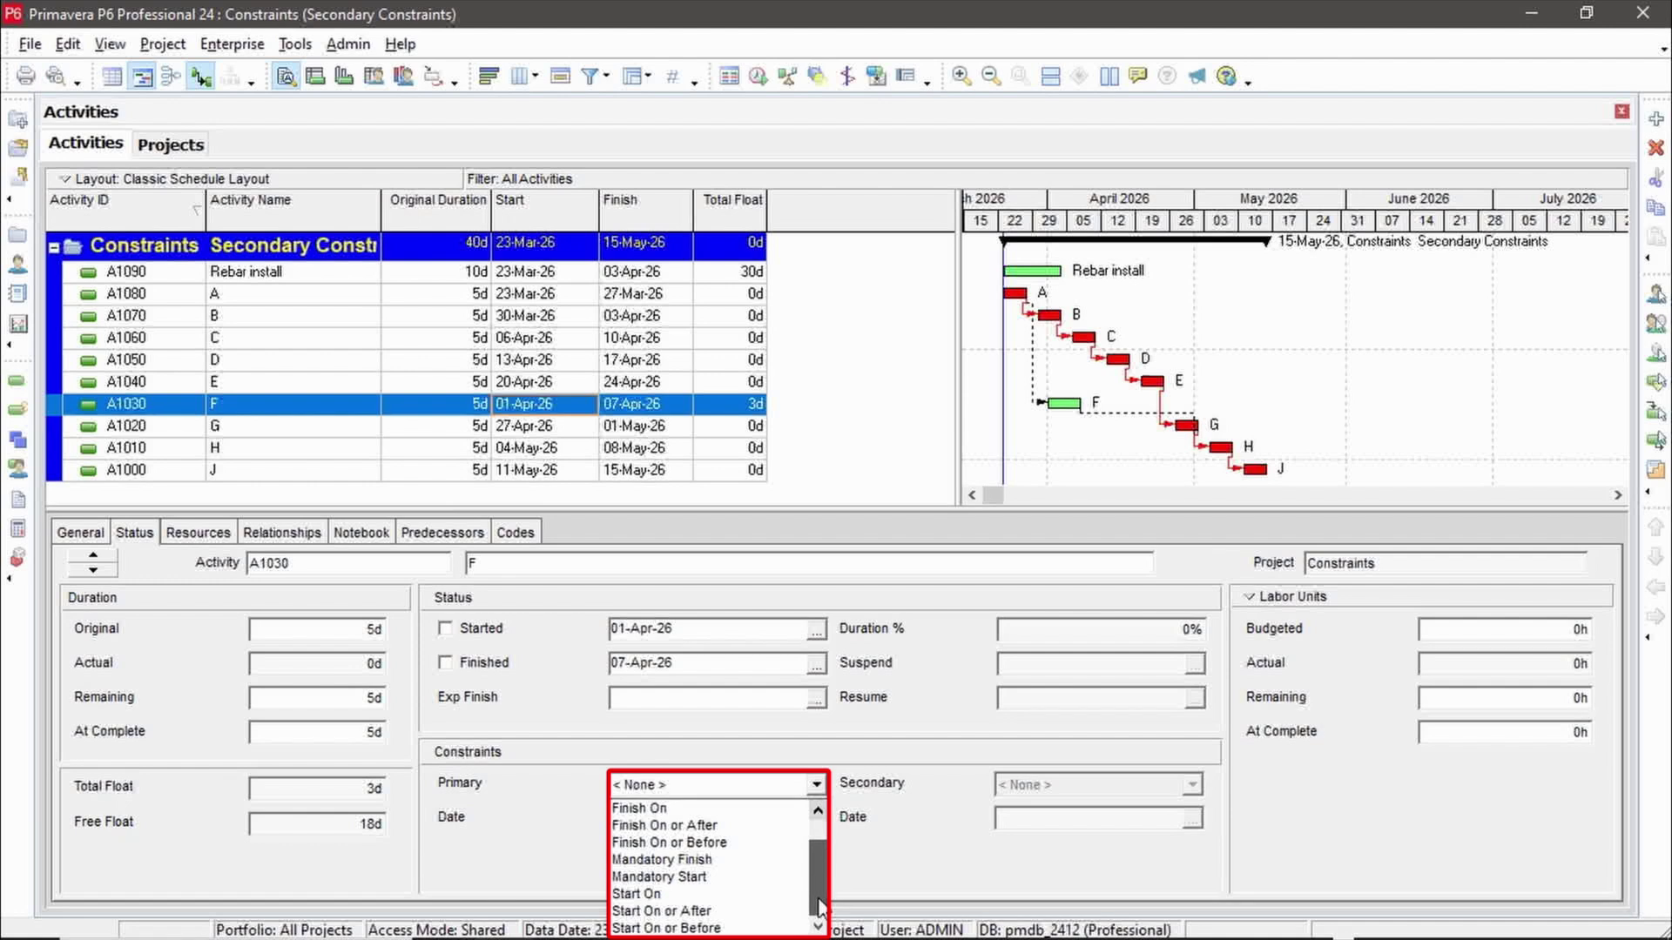
click(720, 913)
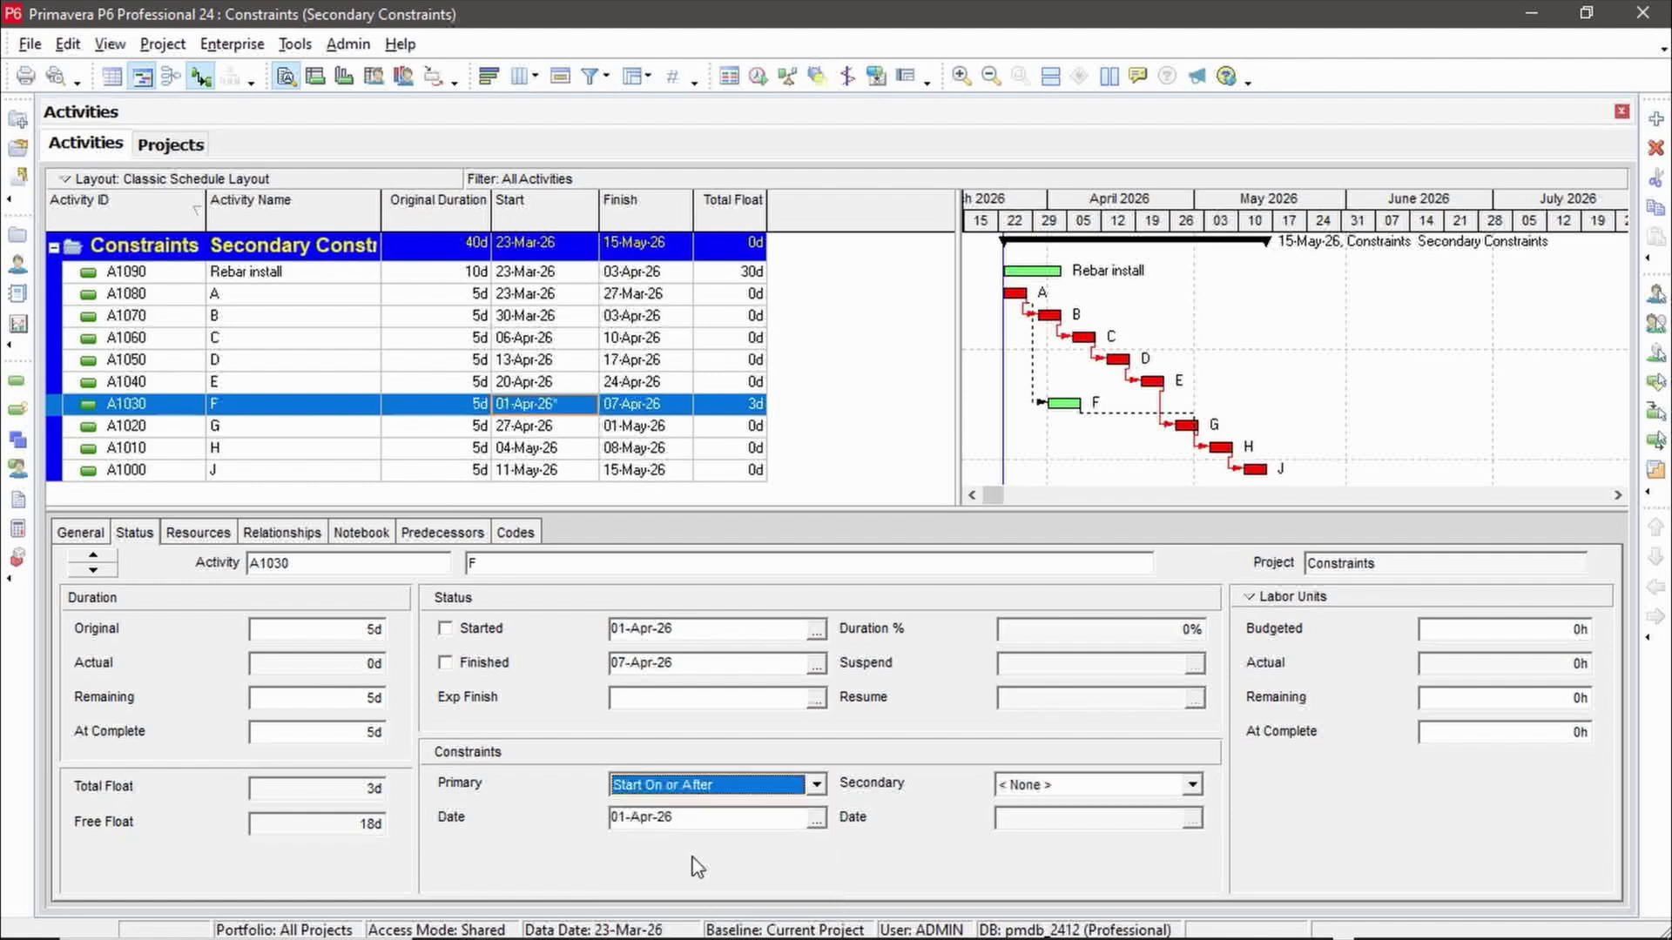
click(816, 821)
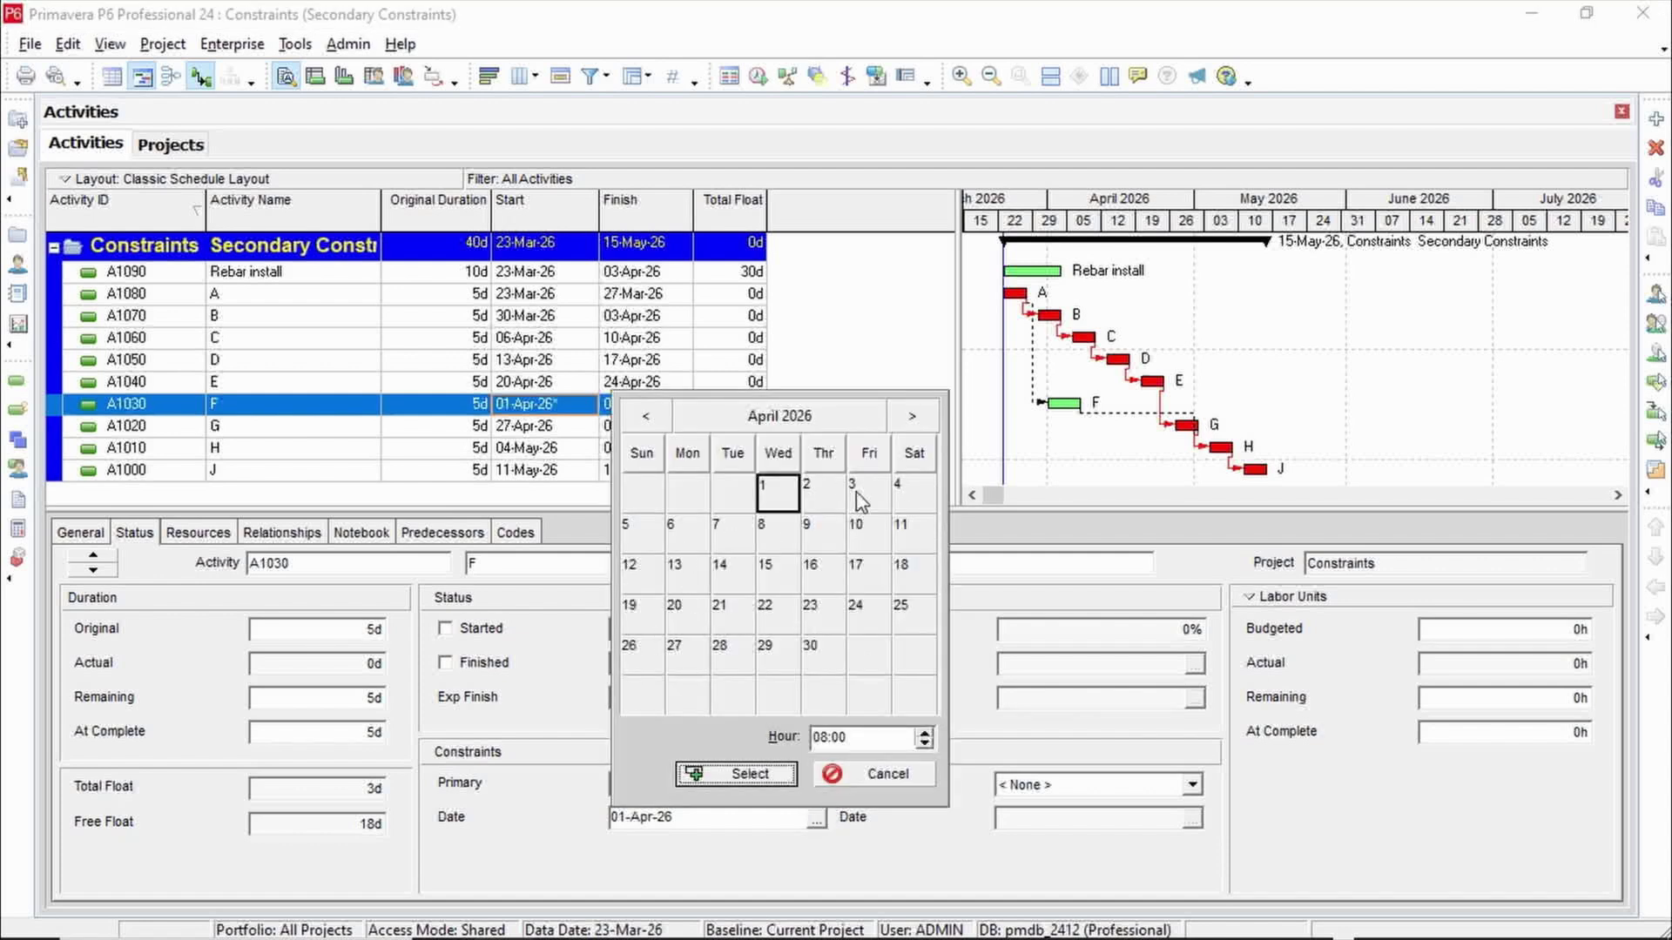
click(733, 539)
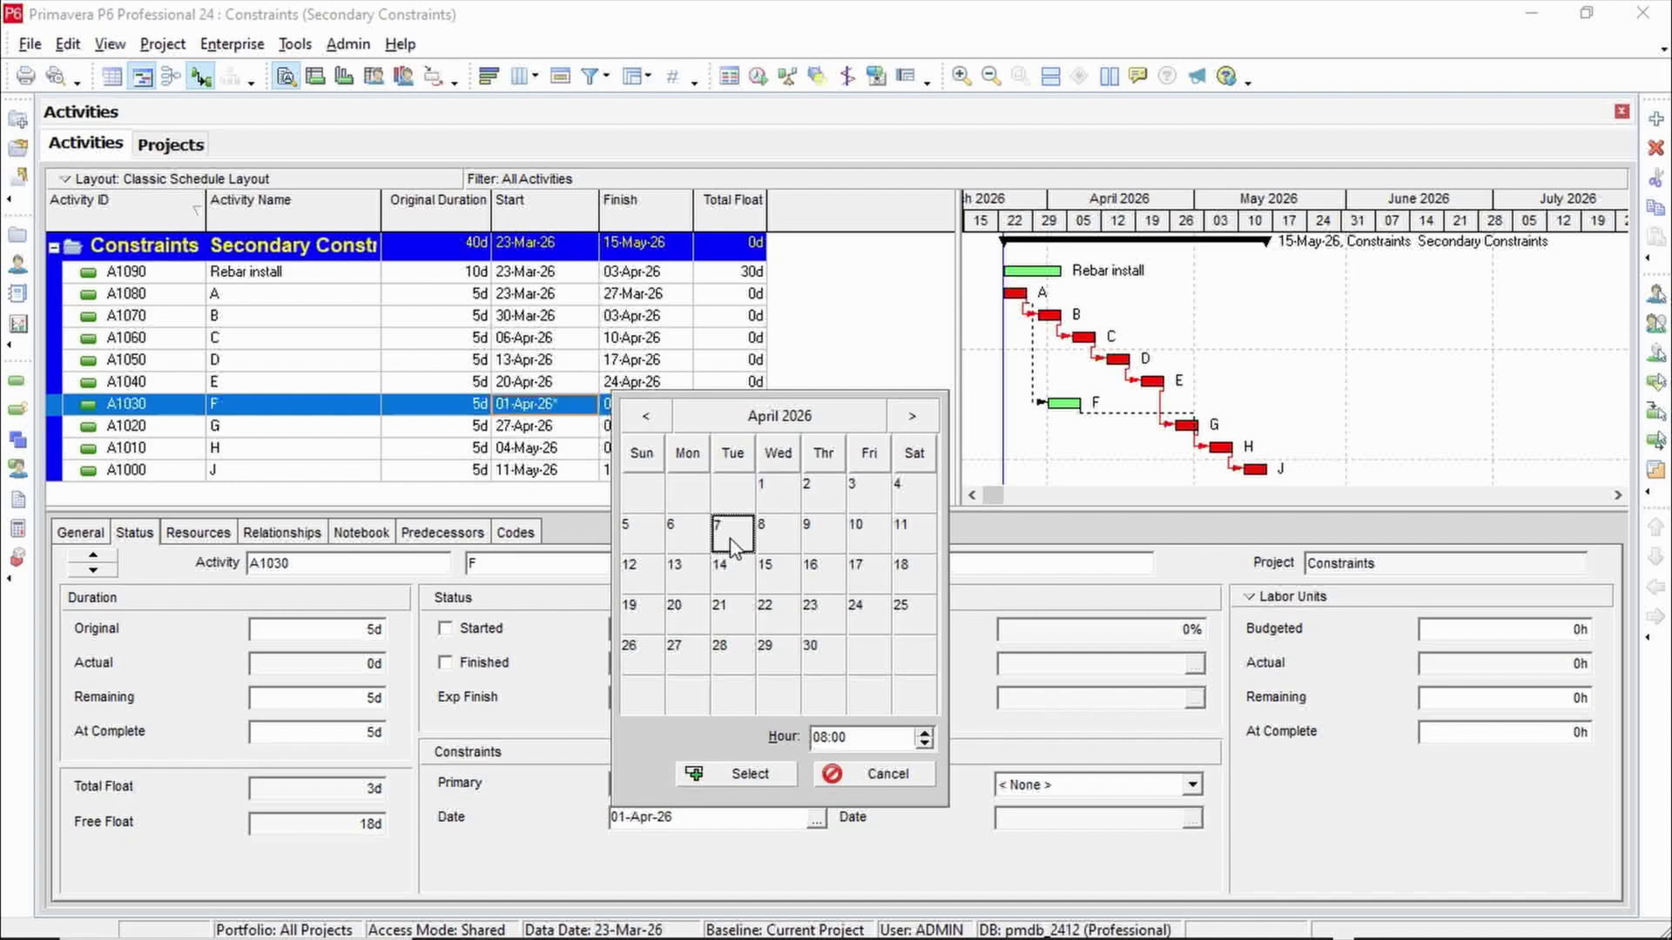
click(712, 773)
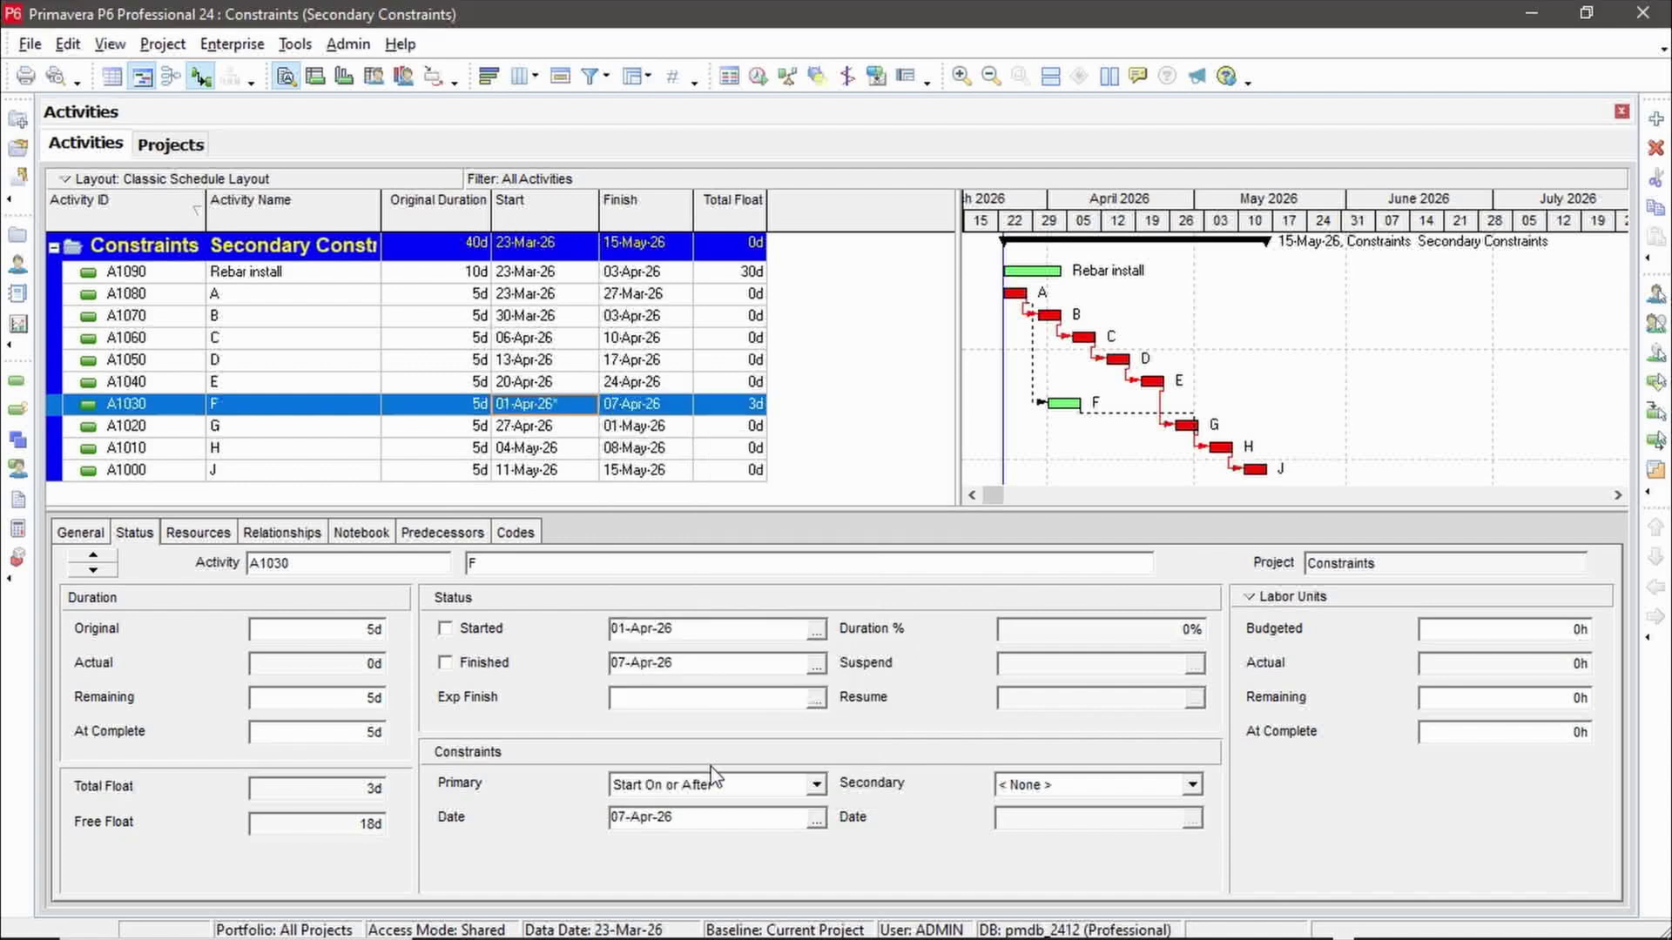
click(1192, 785)
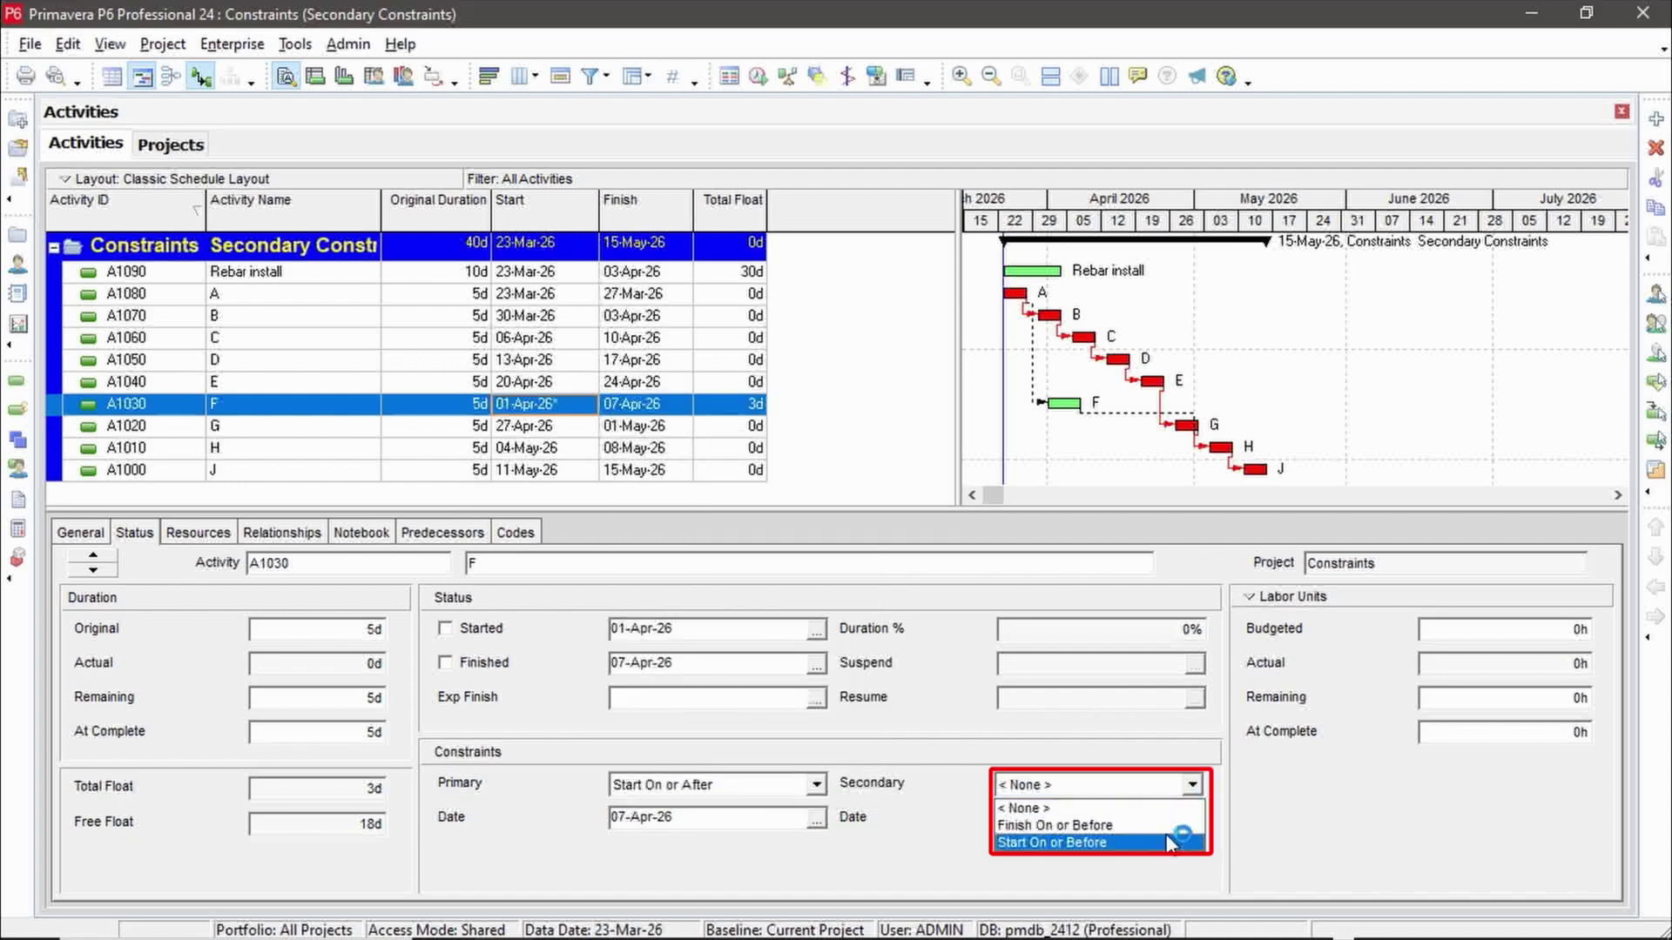
click(1171, 828)
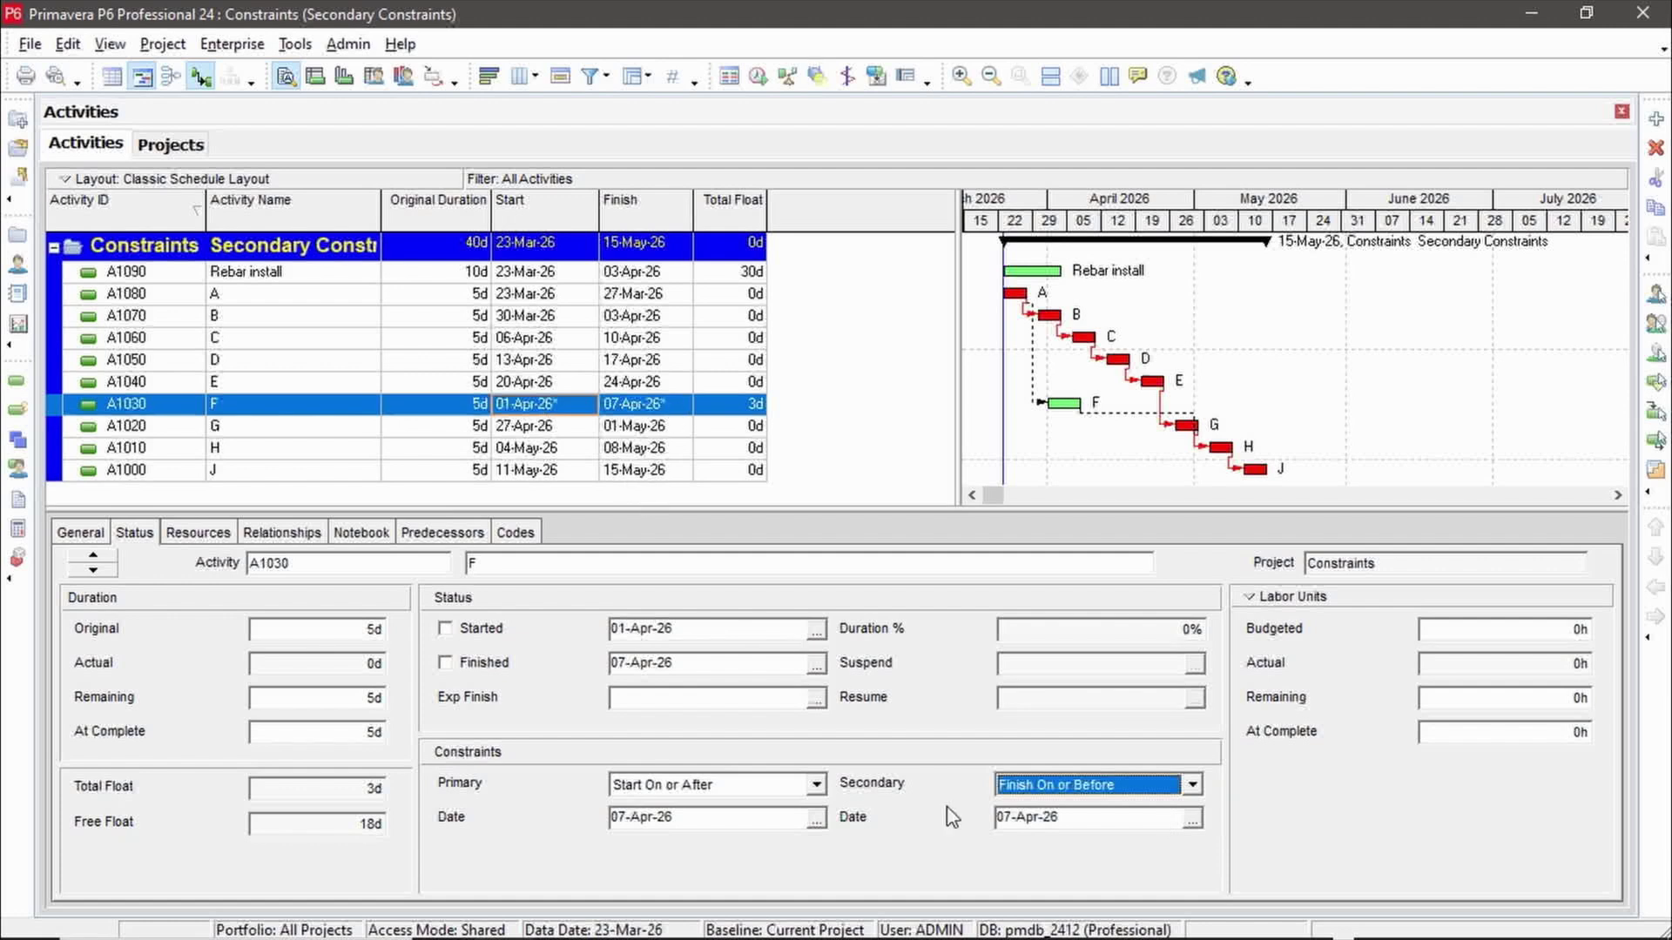
Step: Reschedule the project, keeping Finish On or Before as F's secondary constraint
click(758, 75)
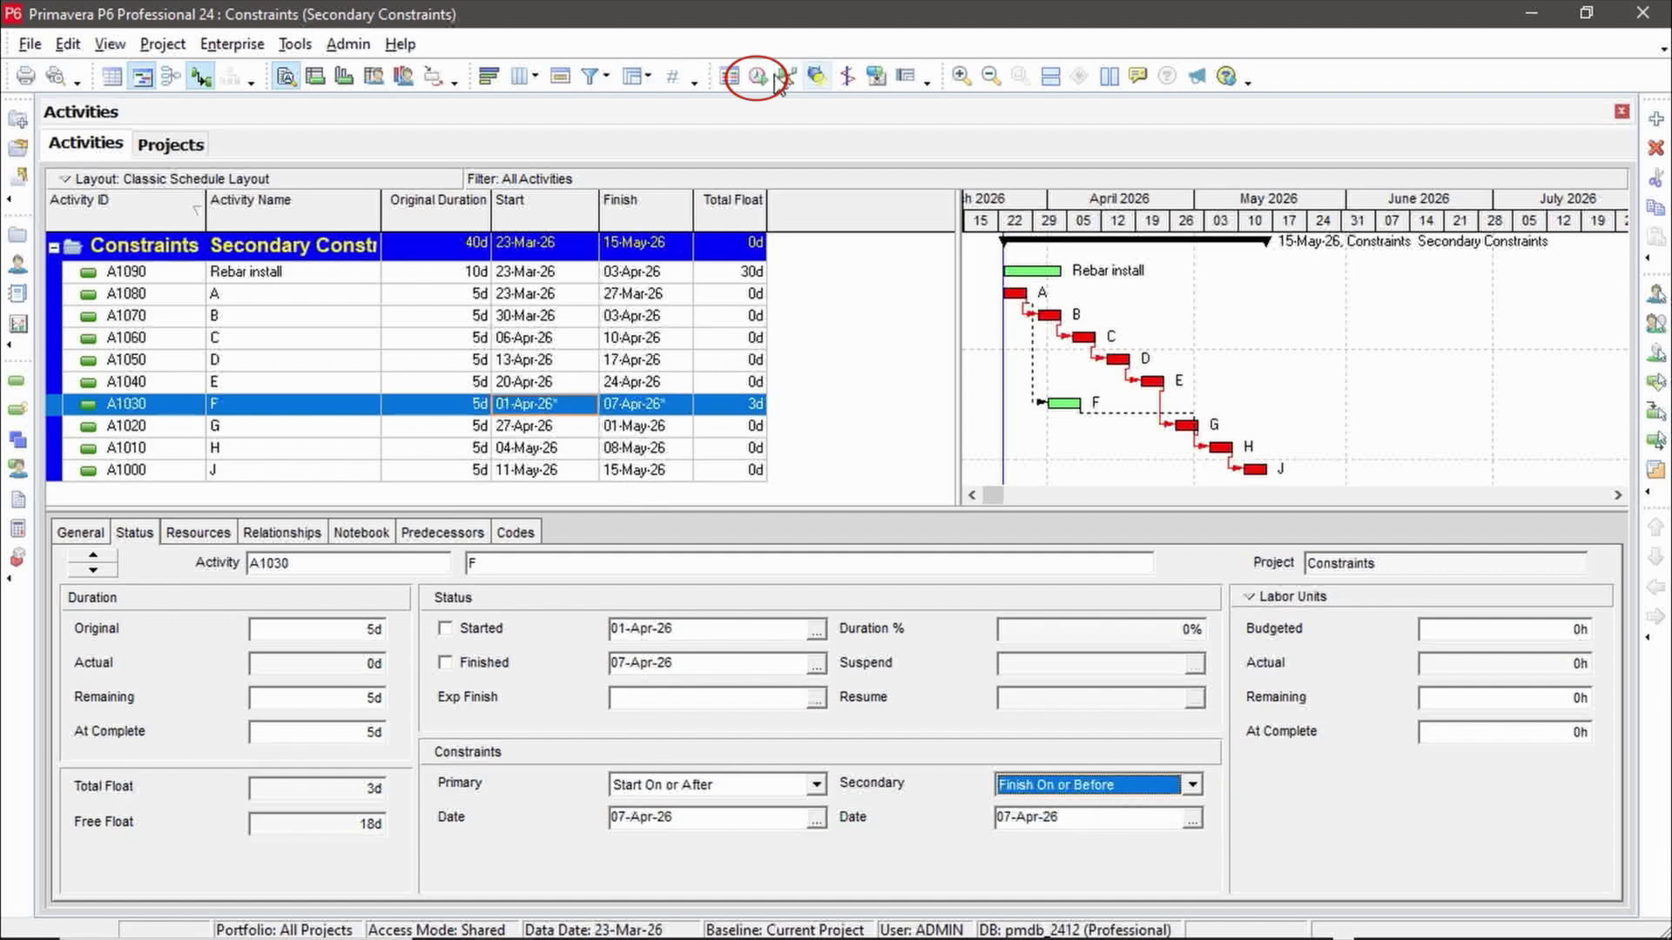
click(1141, 390)
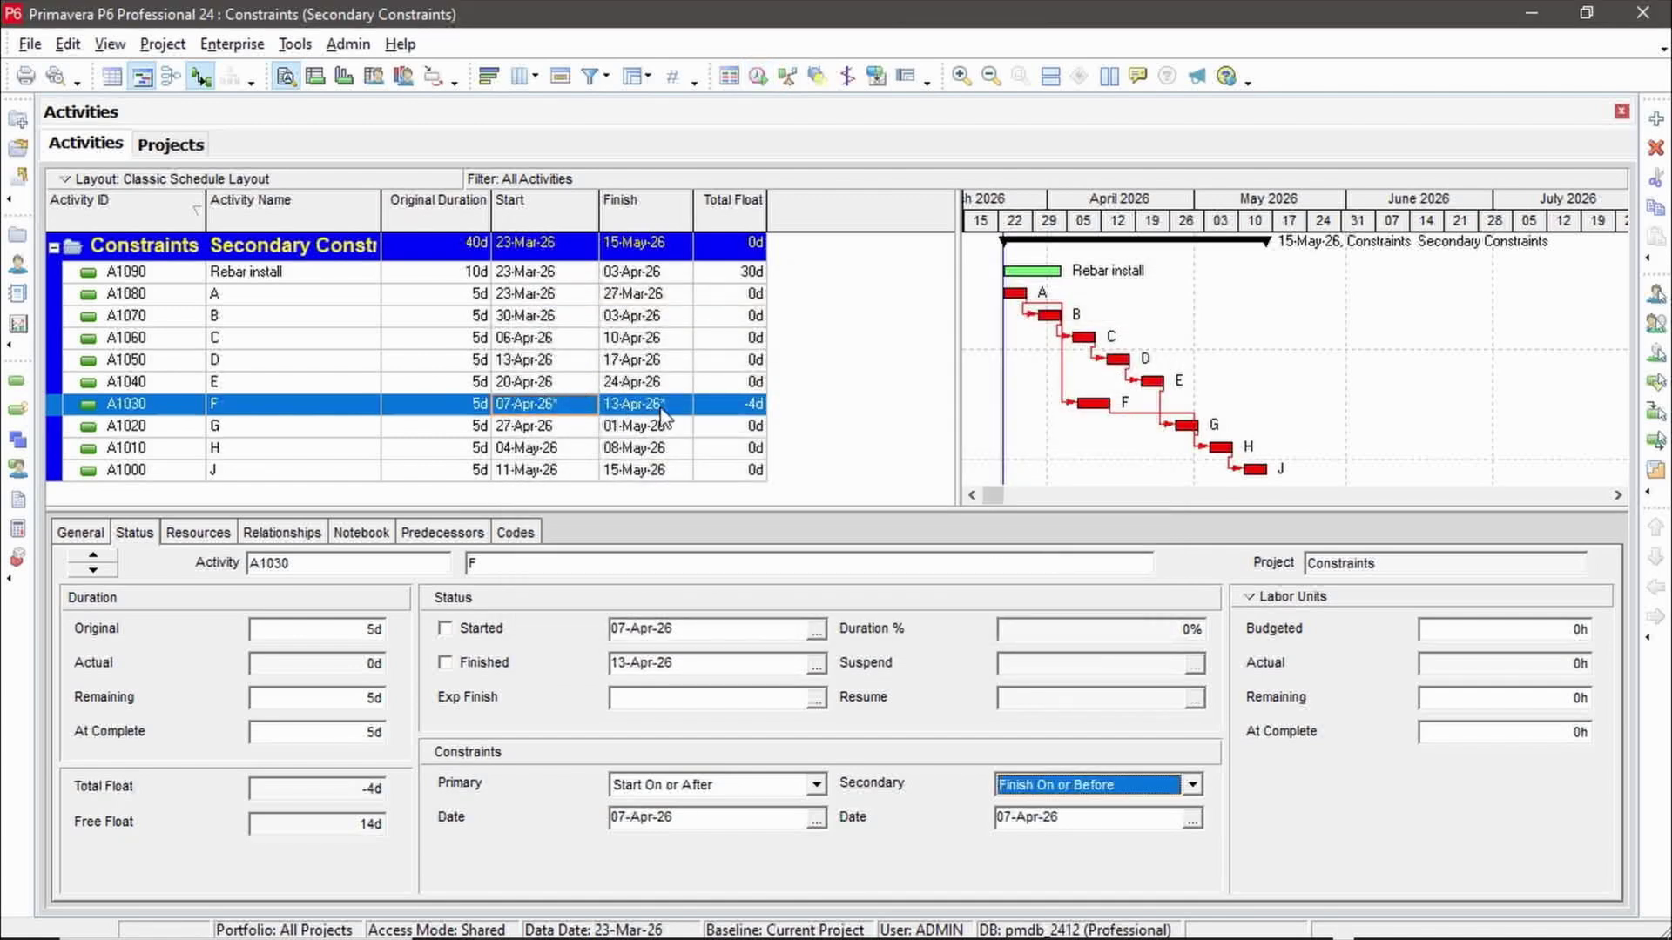
click(1193, 786)
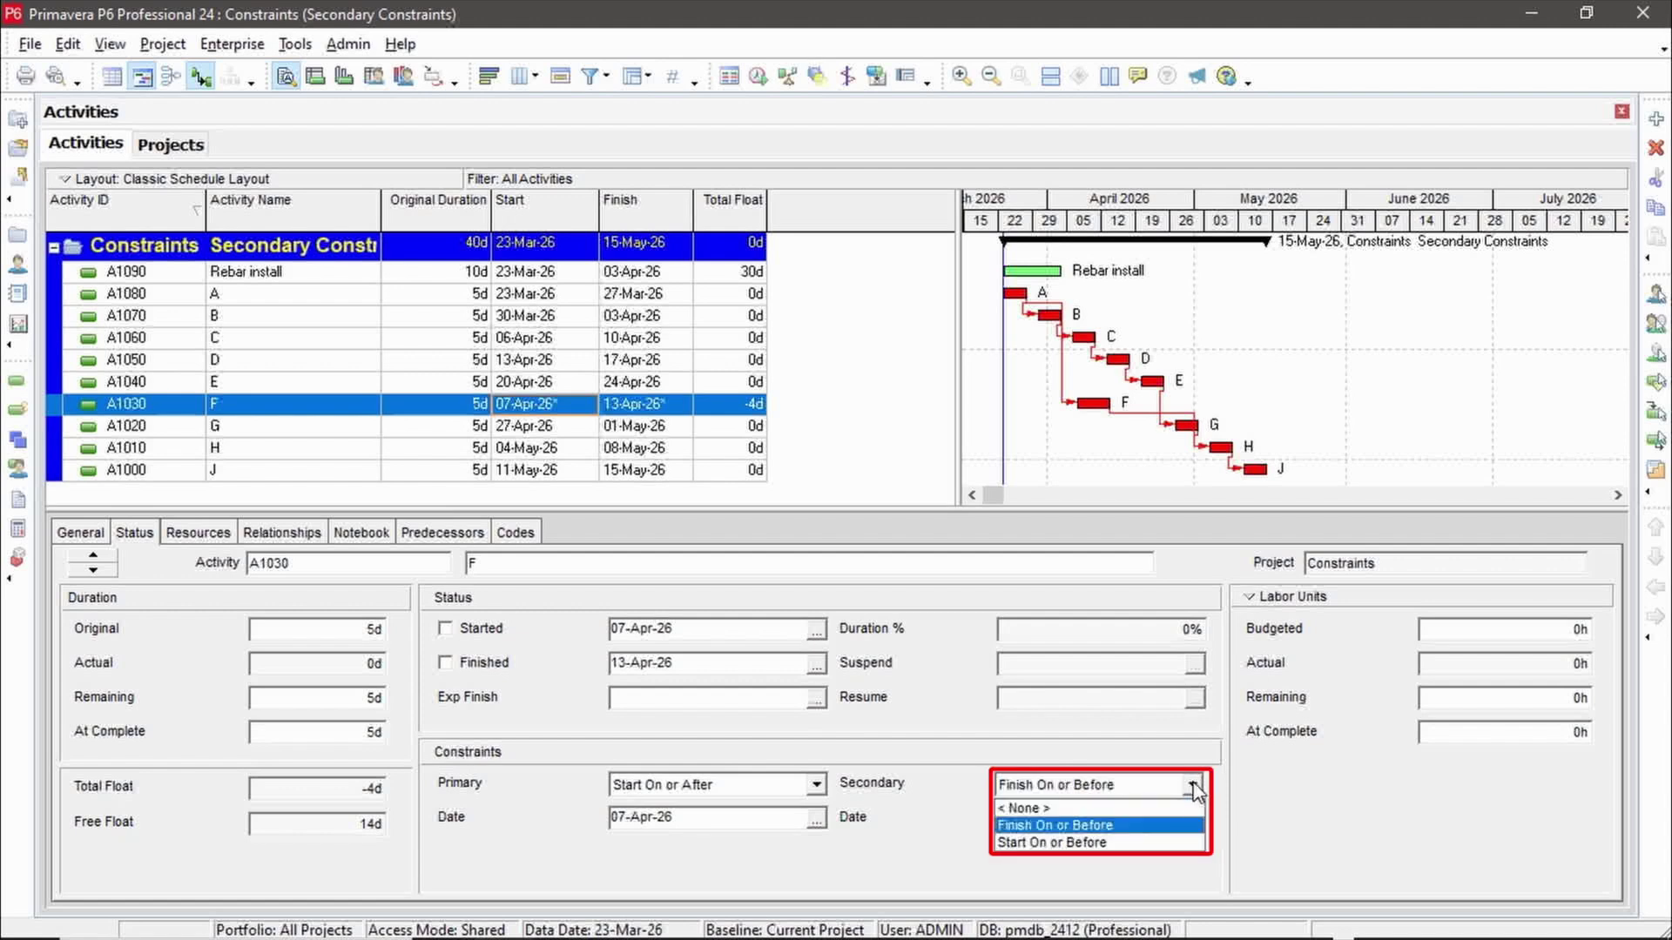
click(1102, 826)
Step: Move F's Finish On or Before date to 10-Apr-26 and reschedule, giving -1d total float
click(1191, 822)
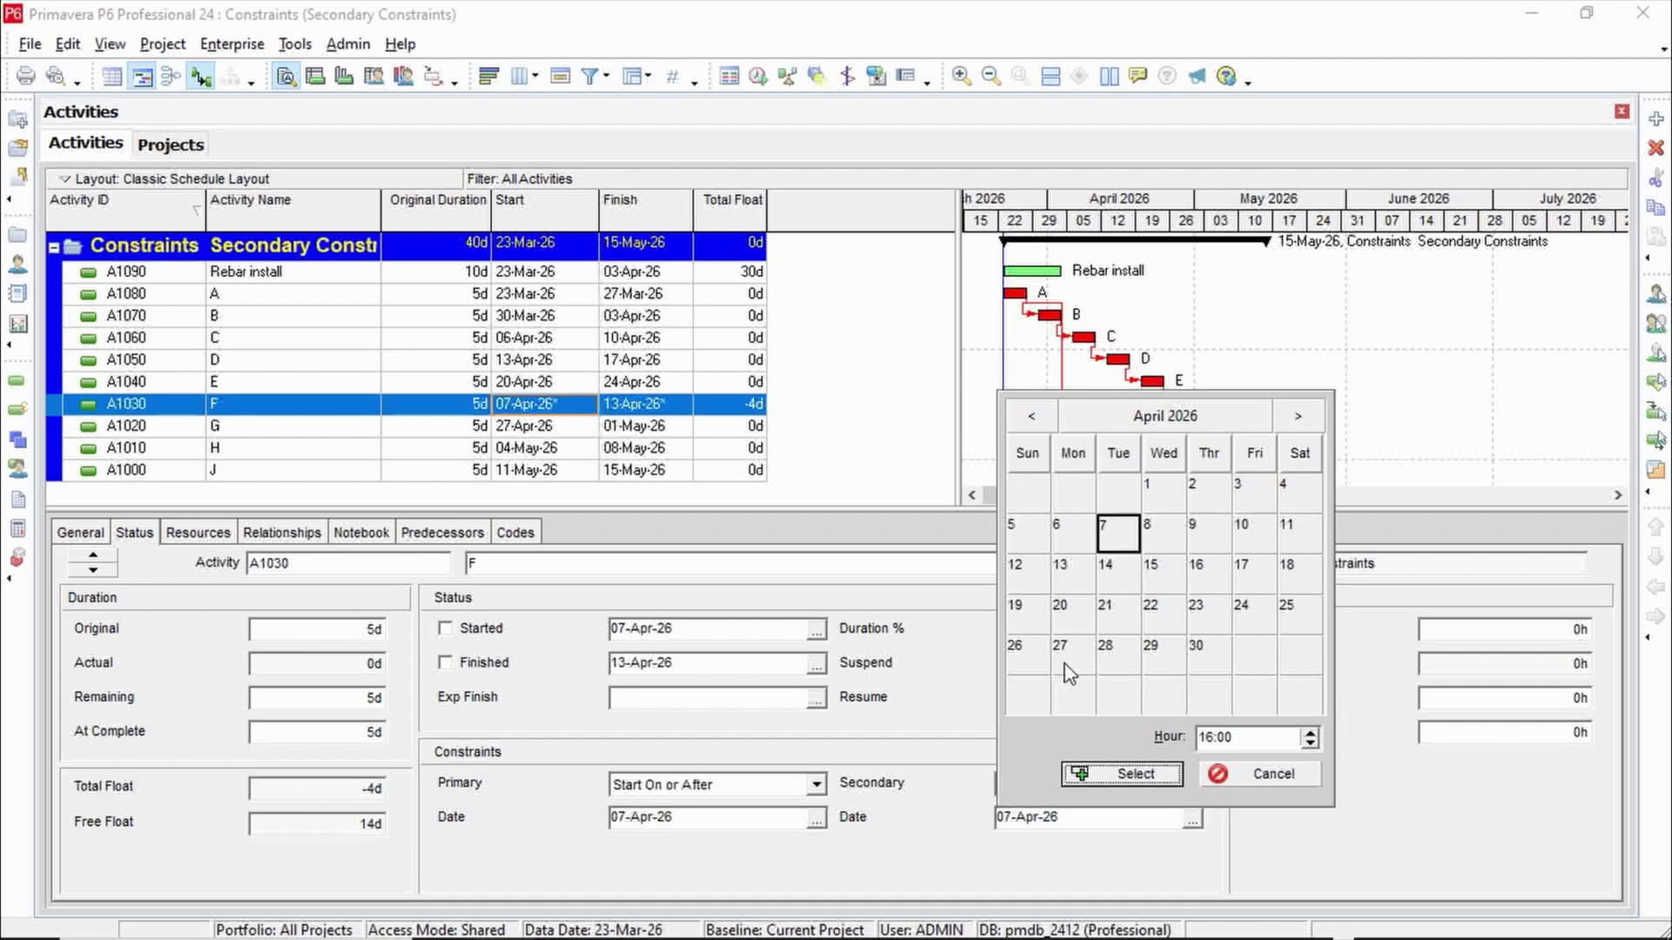
click(1245, 535)
click(1125, 774)
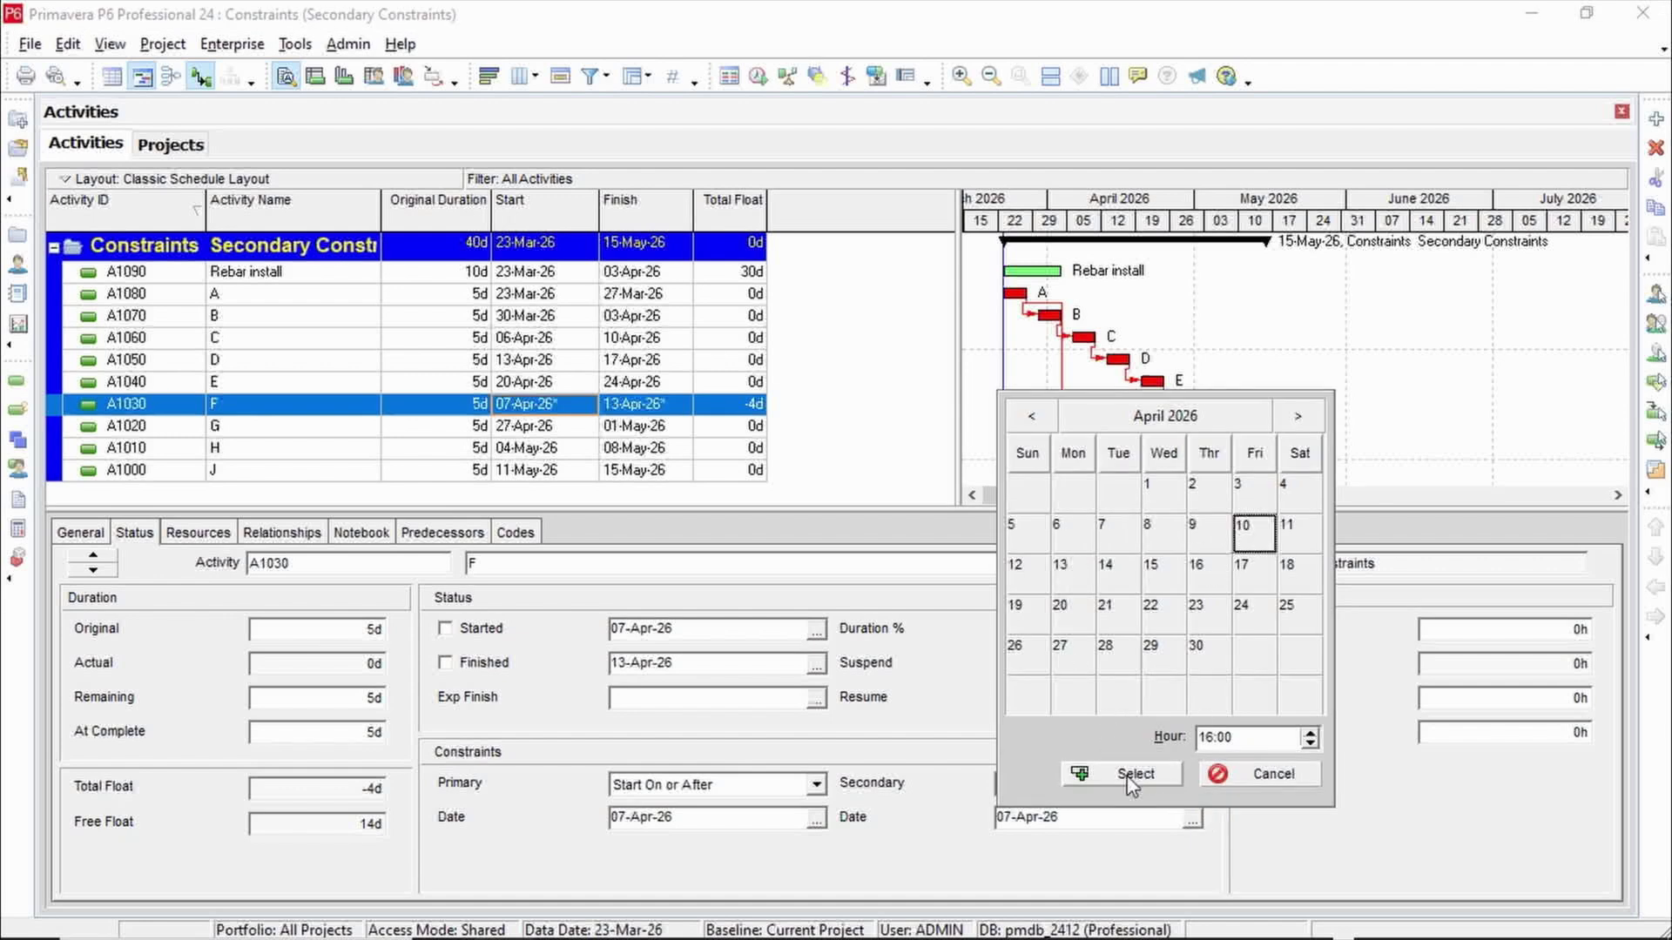
click(757, 76)
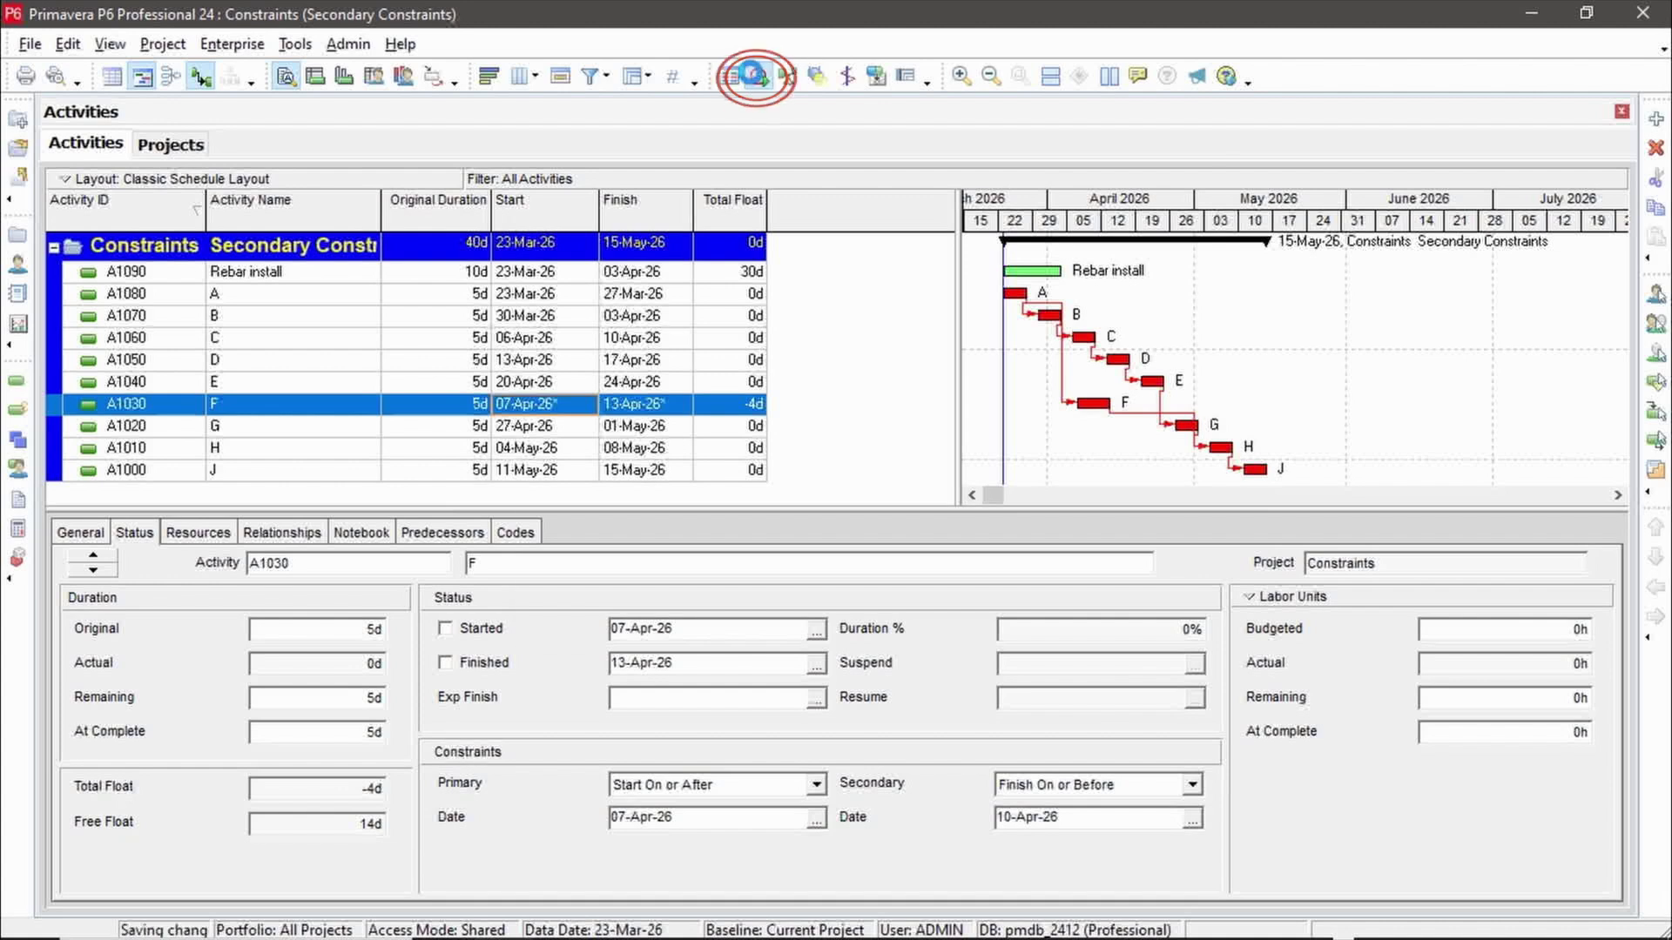
click(1045, 388)
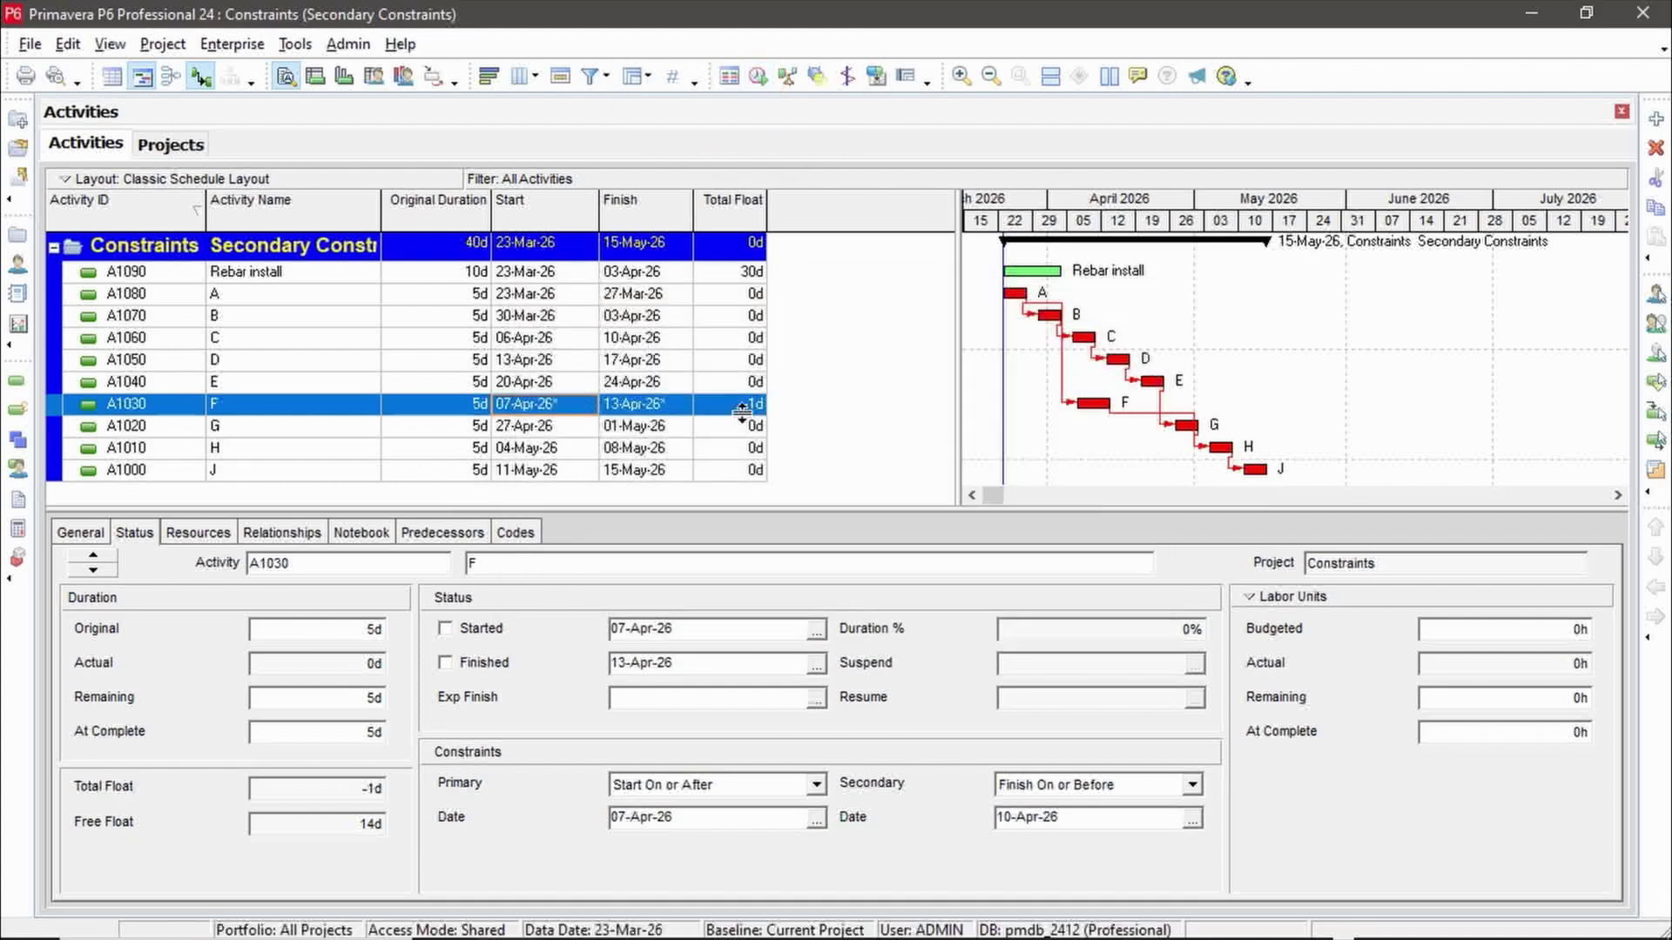